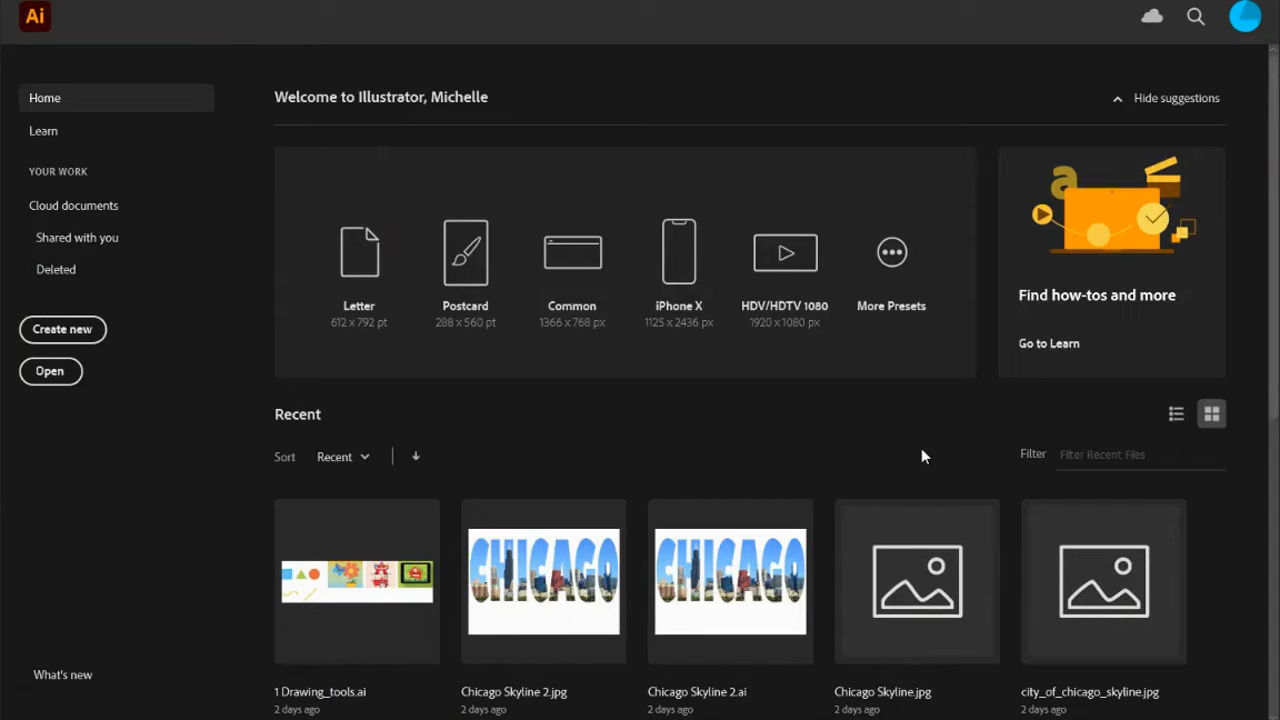
Create a new blank document from the Common 1366 x 768 px preset.
{"action": "left_click", "coordinate": [80, 337]}
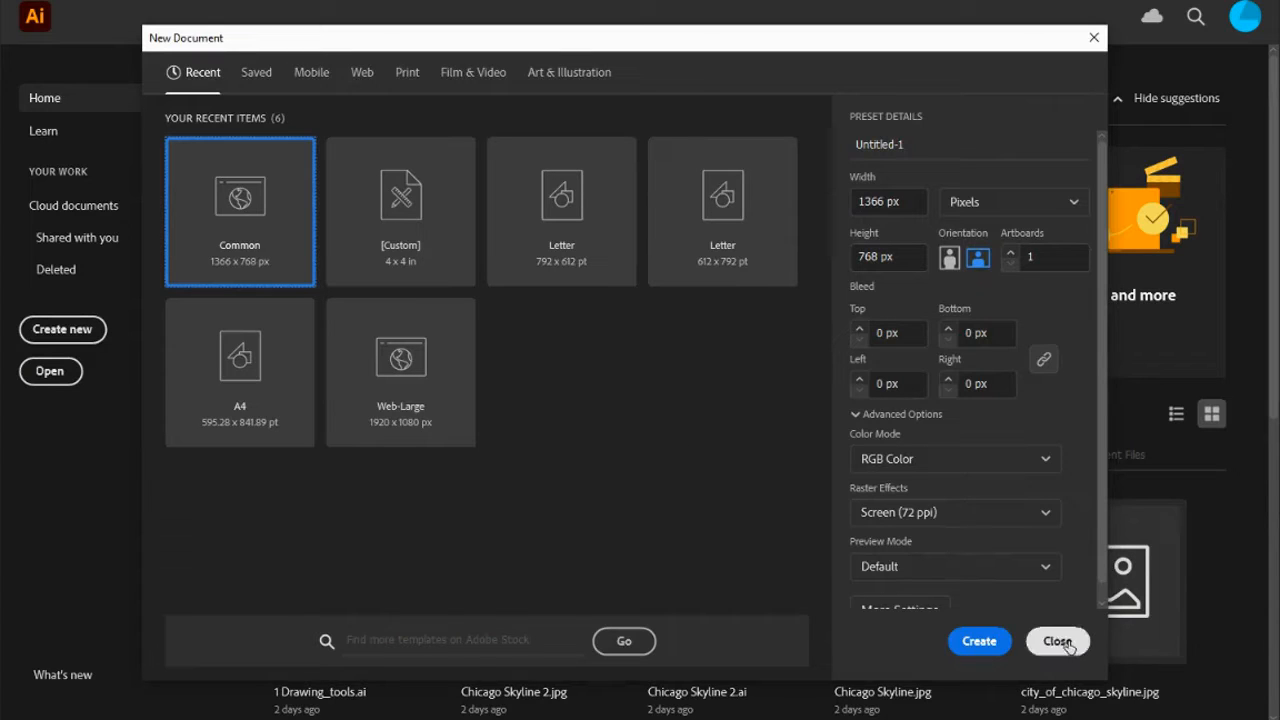
{"action": "left_click", "coordinate": [980, 644]}
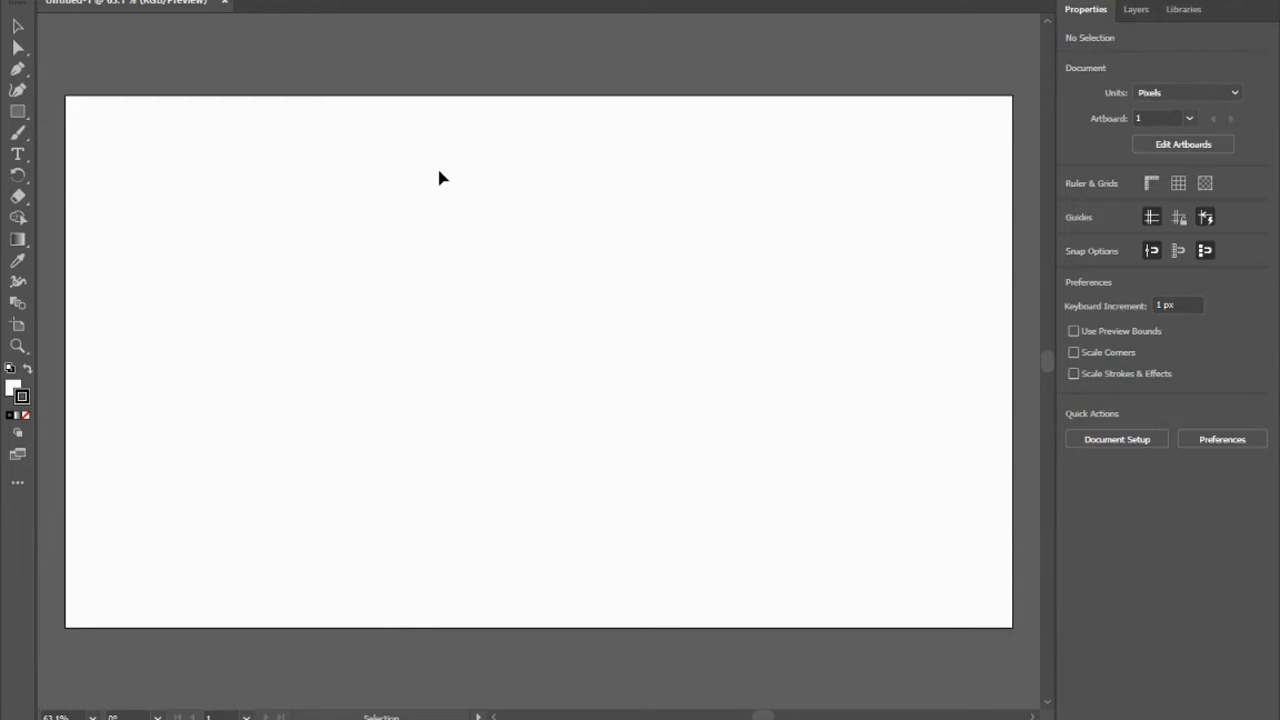
Open the Chicago Skyline image from the __Illustrator Pics folder in Pictures and close the empty untitled document.
{"action": "left_click", "coordinate": [87, 0]}
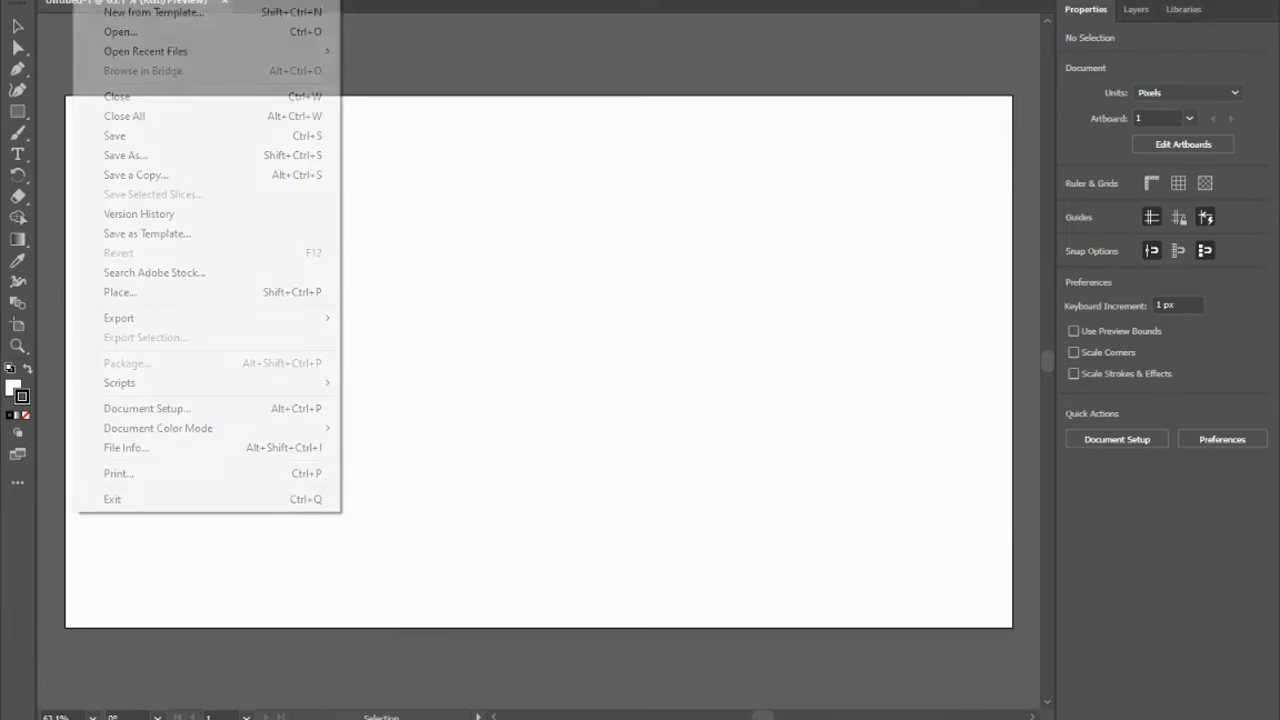
{"action": "left_click", "coordinate": [105, 33]}
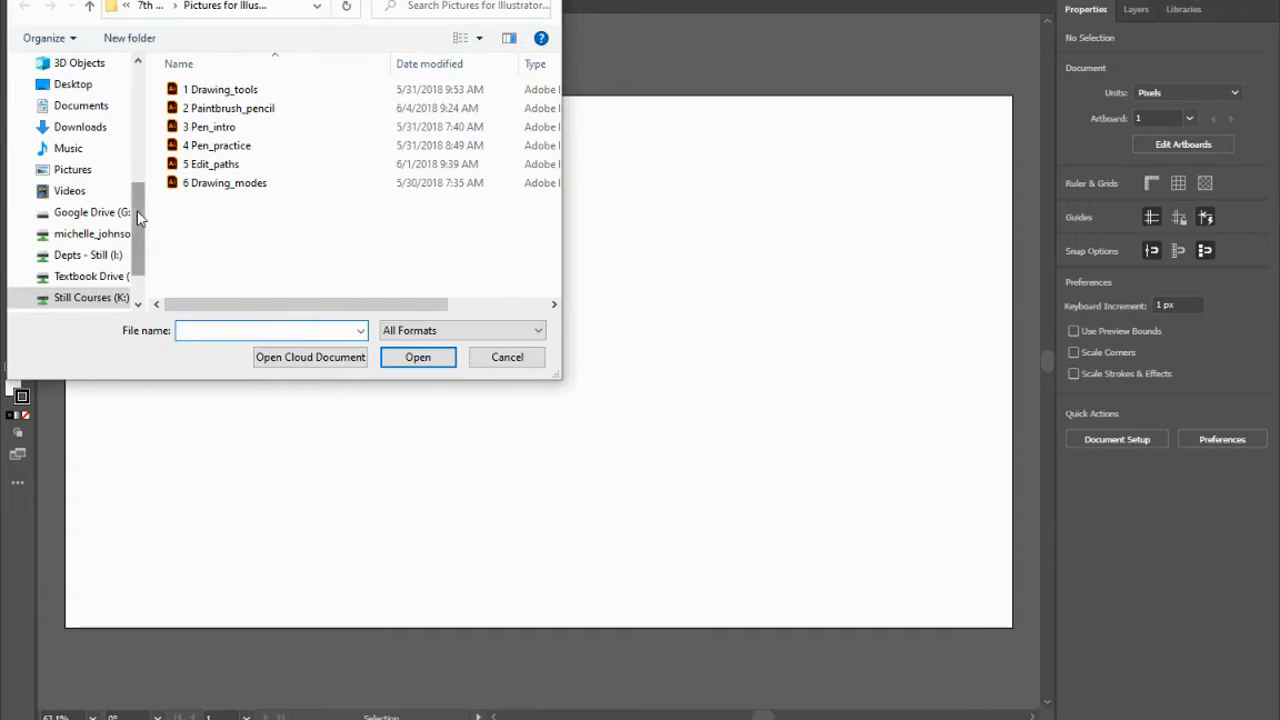
{"action": "left_click", "coordinate": [80, 169]}
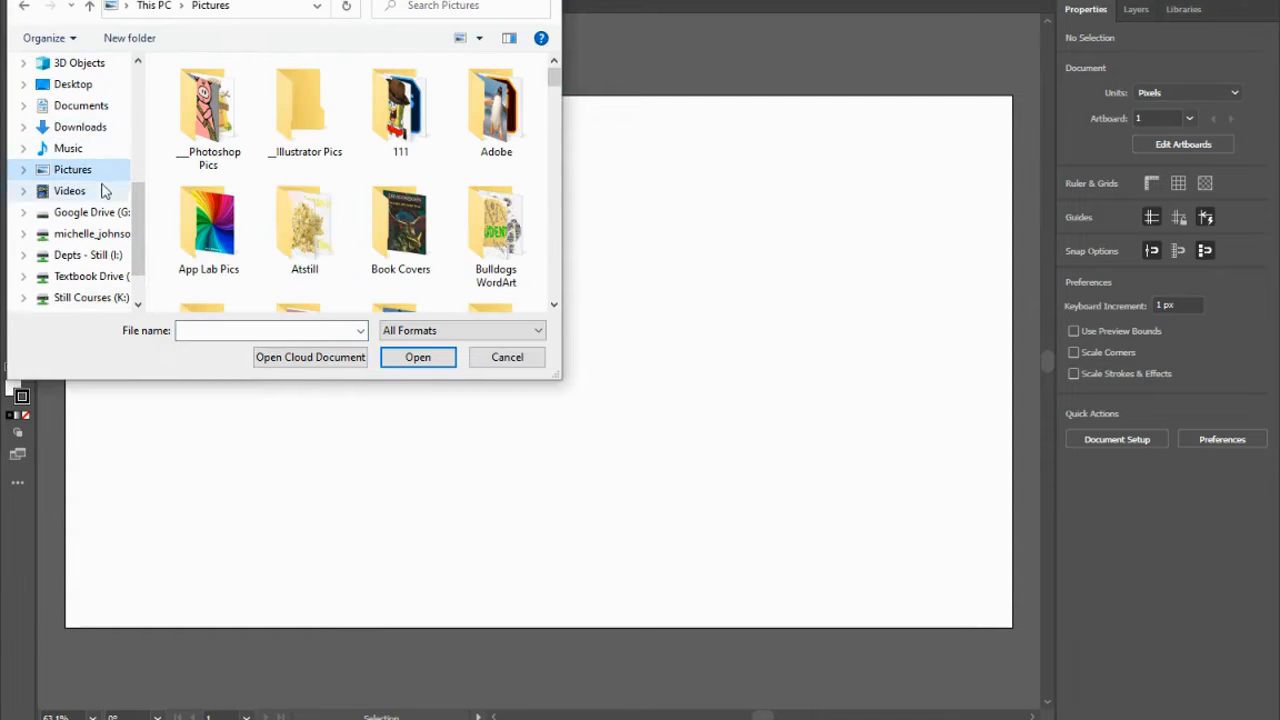
{"action": "double_click", "coordinate": [288, 102]}
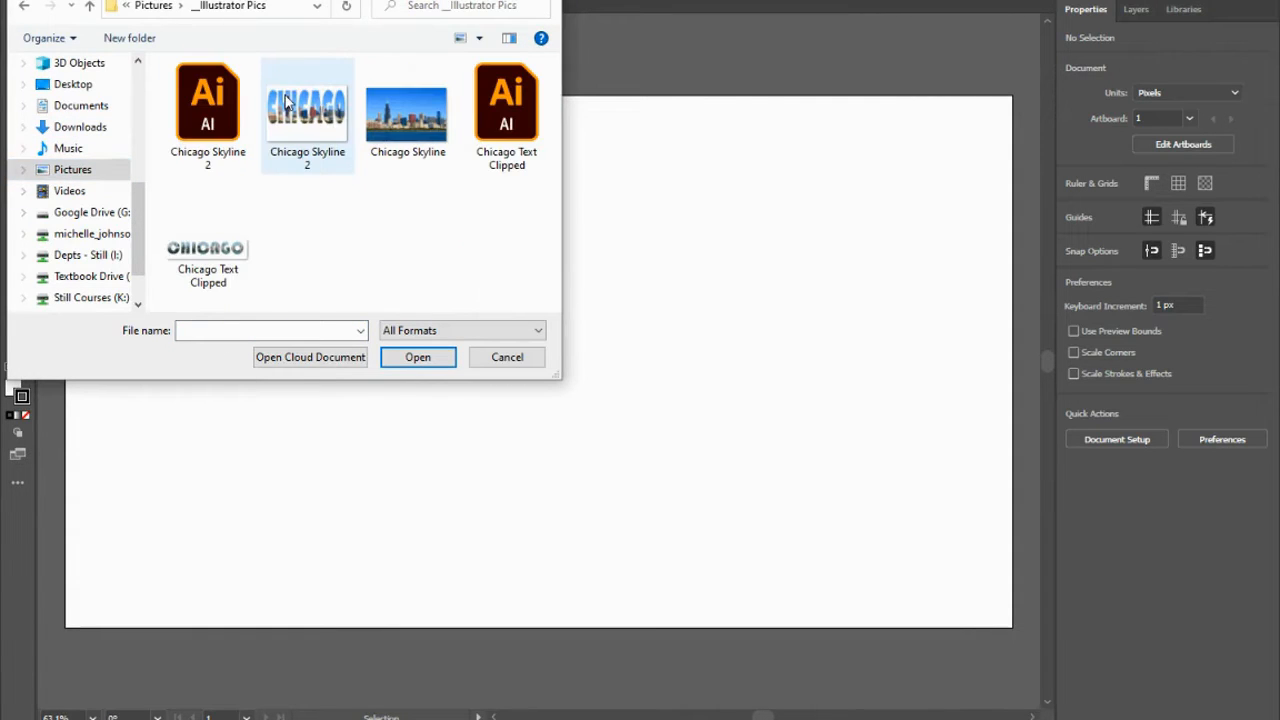
{"action": "left_click", "coordinate": [416, 112]}
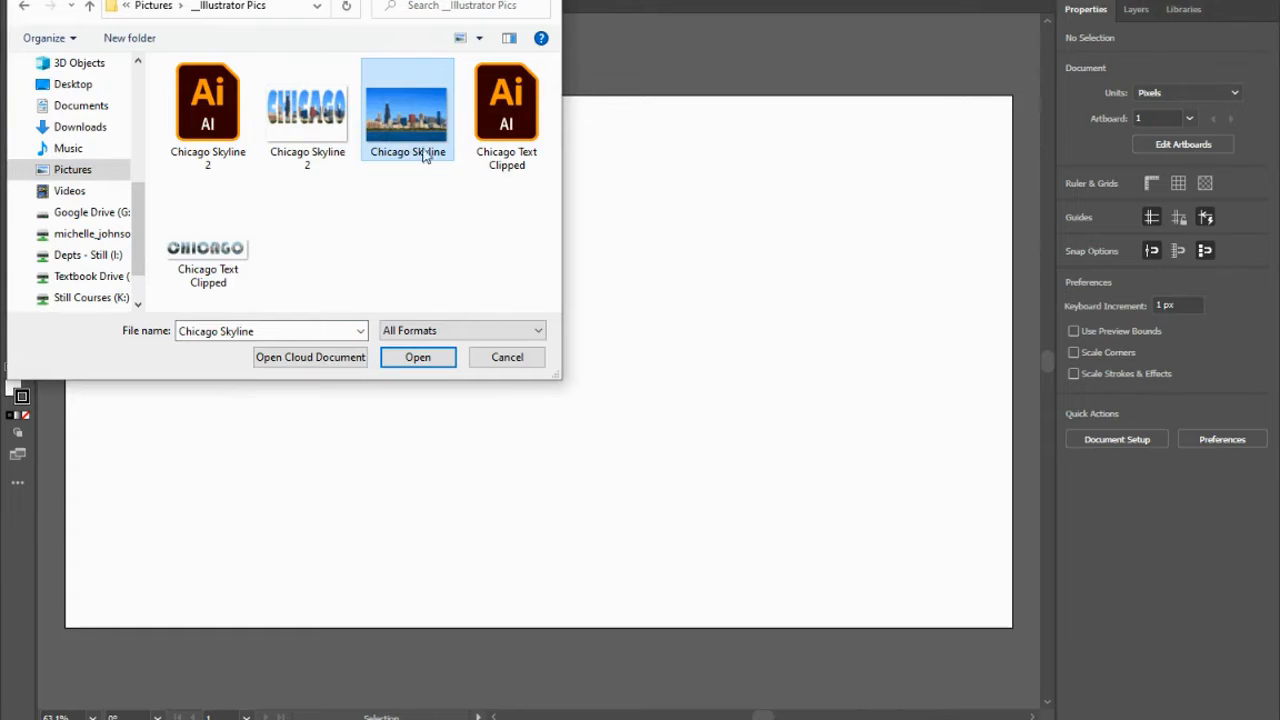
{"action": "left_click", "coordinate": [417, 357]}
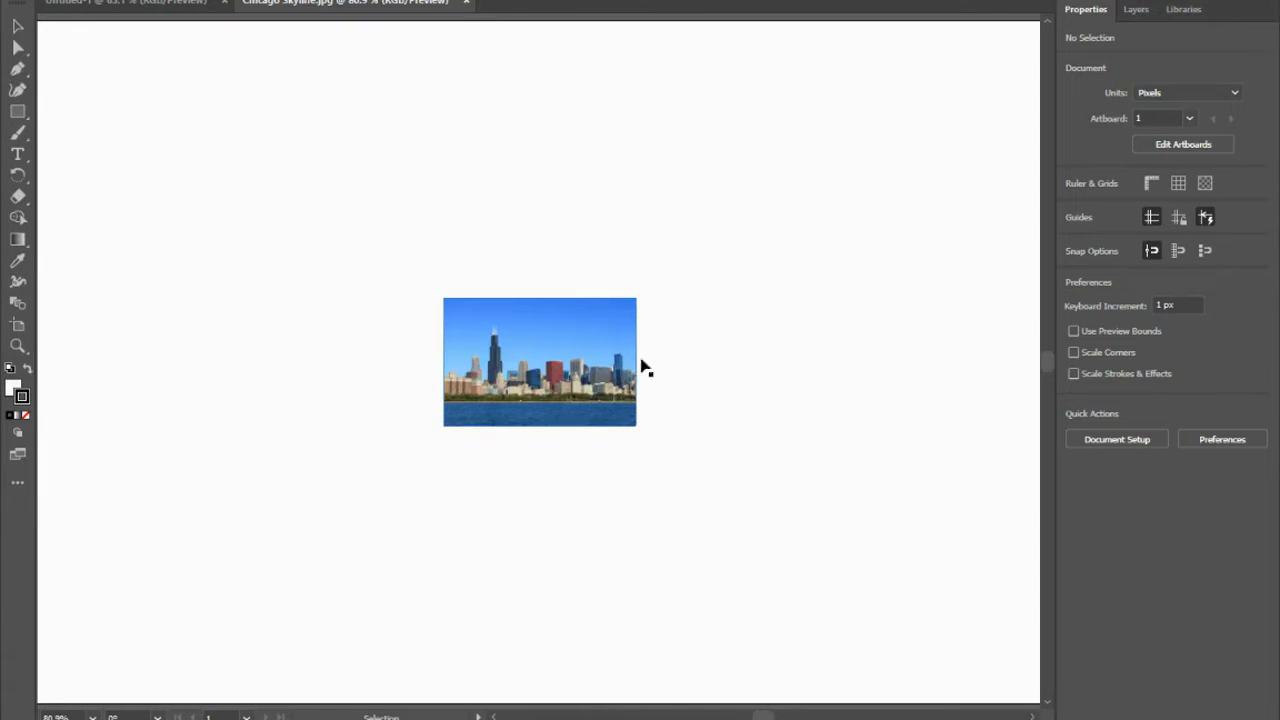
{"action": "left_click", "coordinate": [224, 3]}
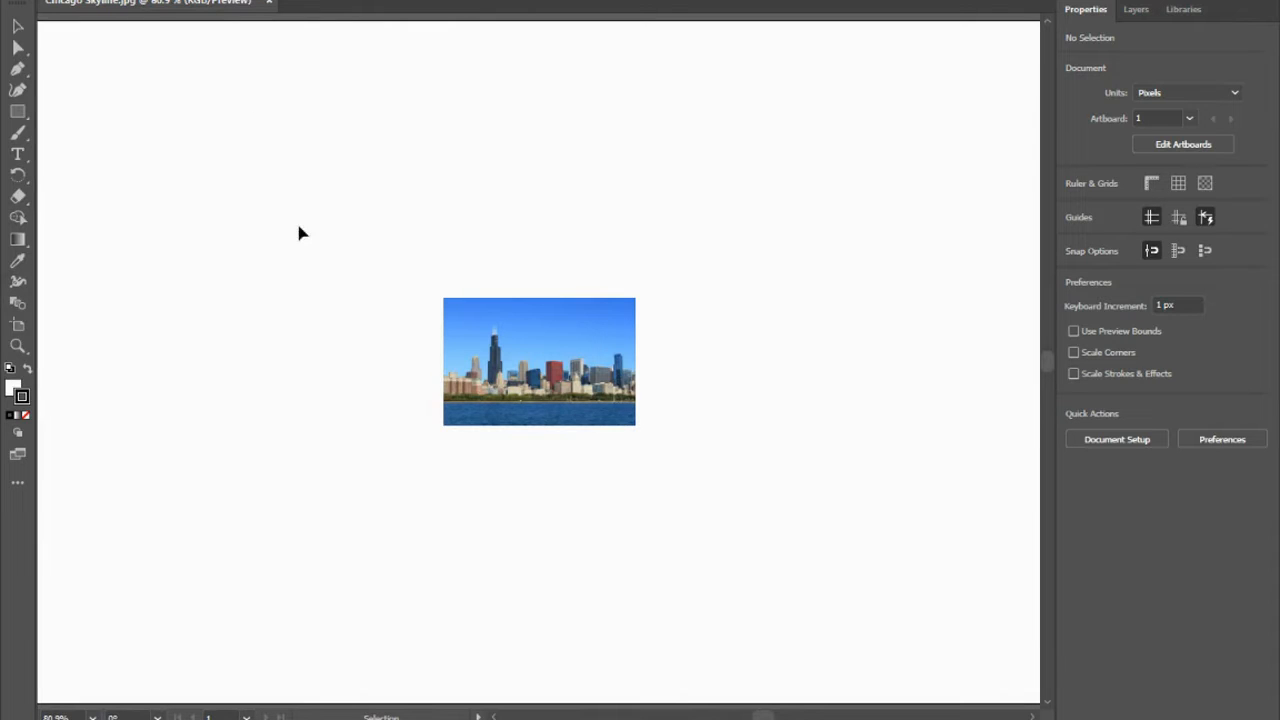
Move the skyline image to the upper part of the canvas and enlarge it proportionally to about 674 x 449 px.
{"action": "left_click", "coordinate": [540, 350]}
{"action": "left_click", "coordinate": [18, 25]}
{"action": "left_click_drag", "start_coordinate": [588, 372], "coordinate": [396, 146]}
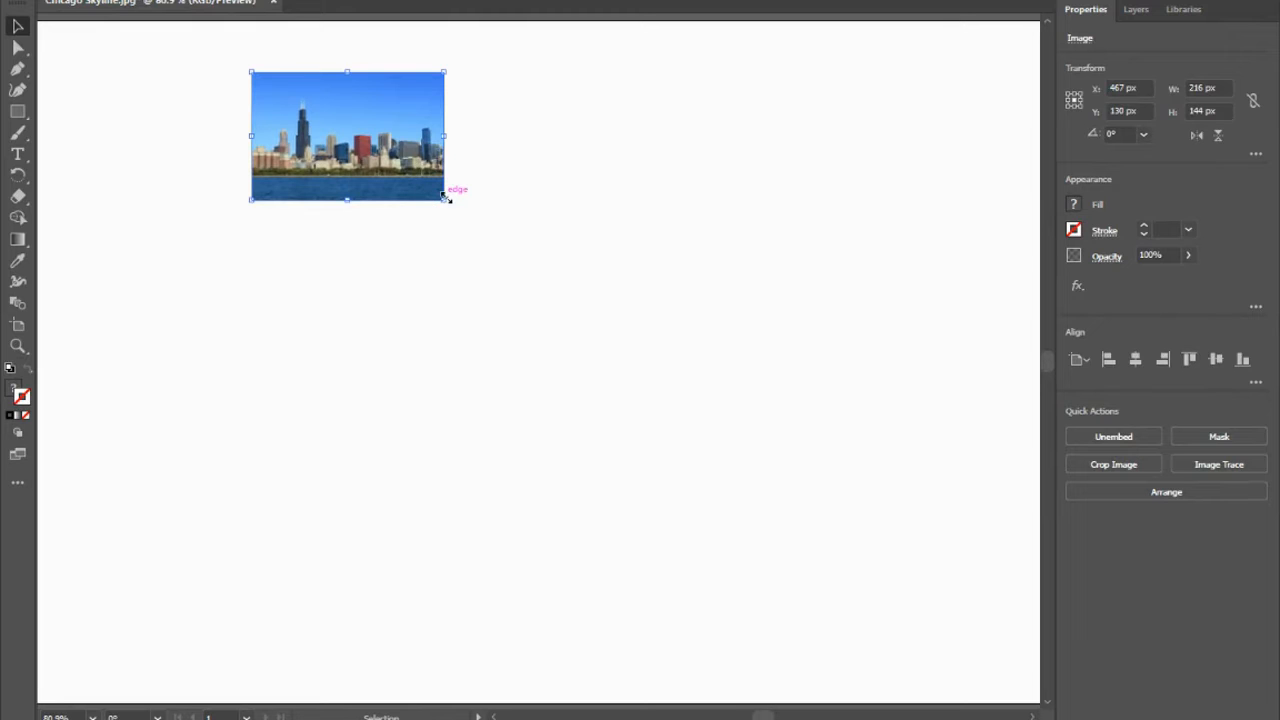
{"action": "left_click_drag", "start_coordinate": [446, 197], "coordinate": [902, 473]}
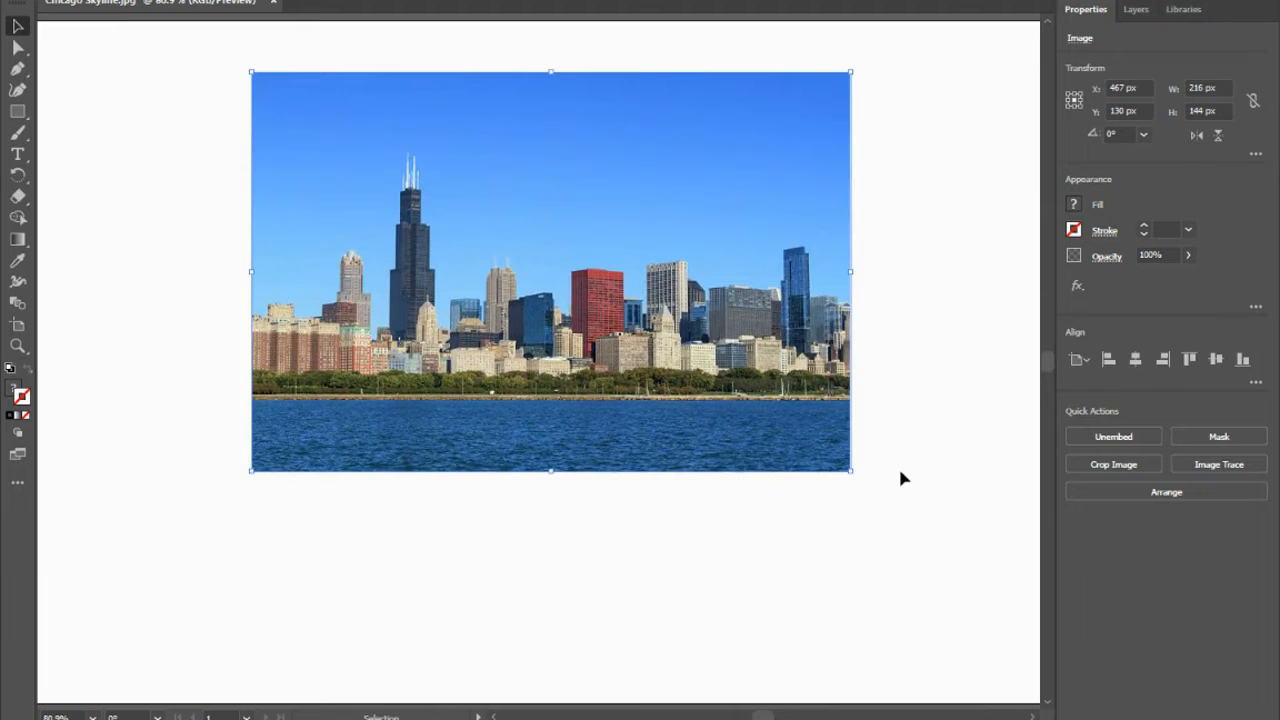
{"action": "left_click_drag", "start_coordinate": [563, 303], "coordinate": [560, 270]}
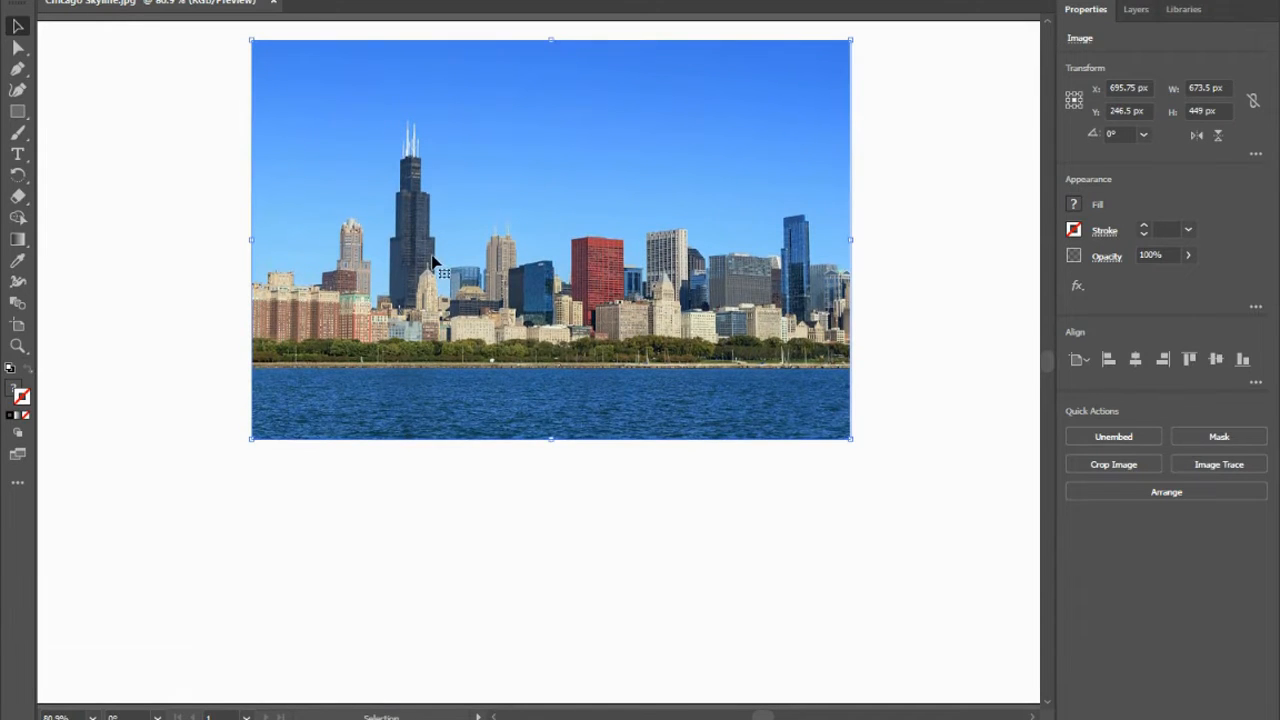
Add the point text CHICAGO in the empty area below the skyline image.
{"action": "left_click", "coordinate": [13, 158]}
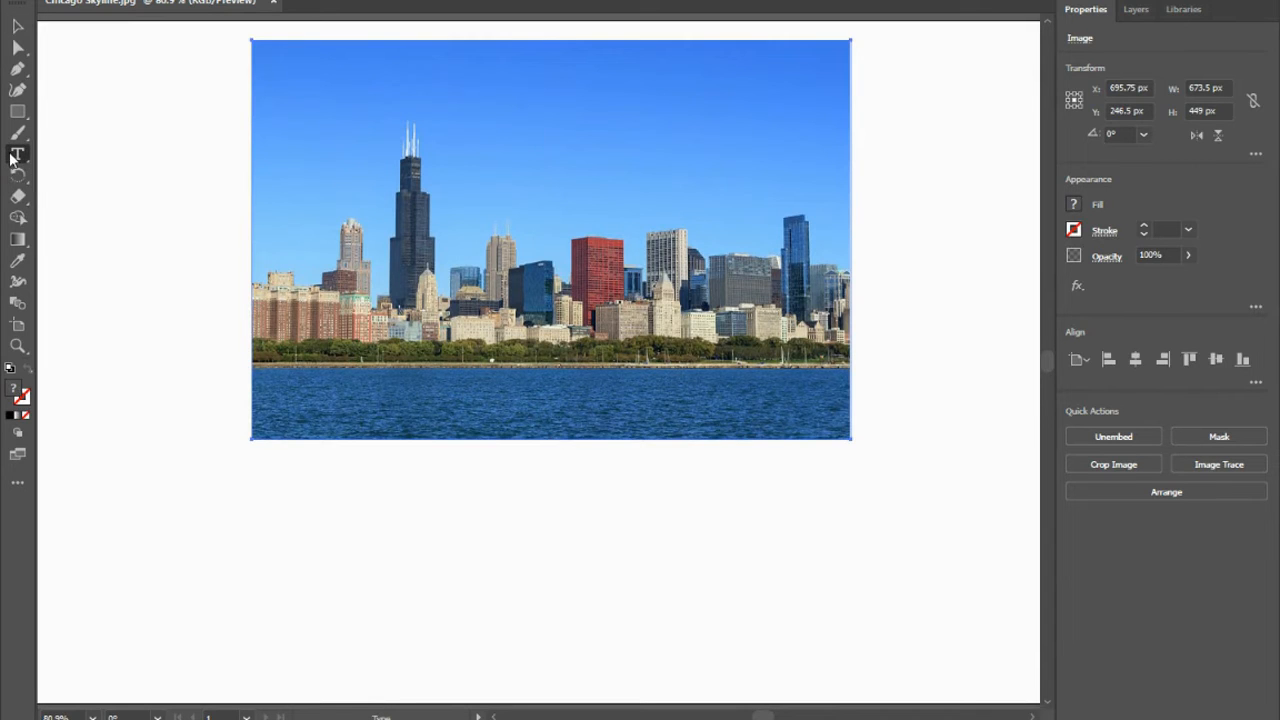
{"action": "left_click", "coordinate": [524, 570]}
{"action": "type", "text": "H"}
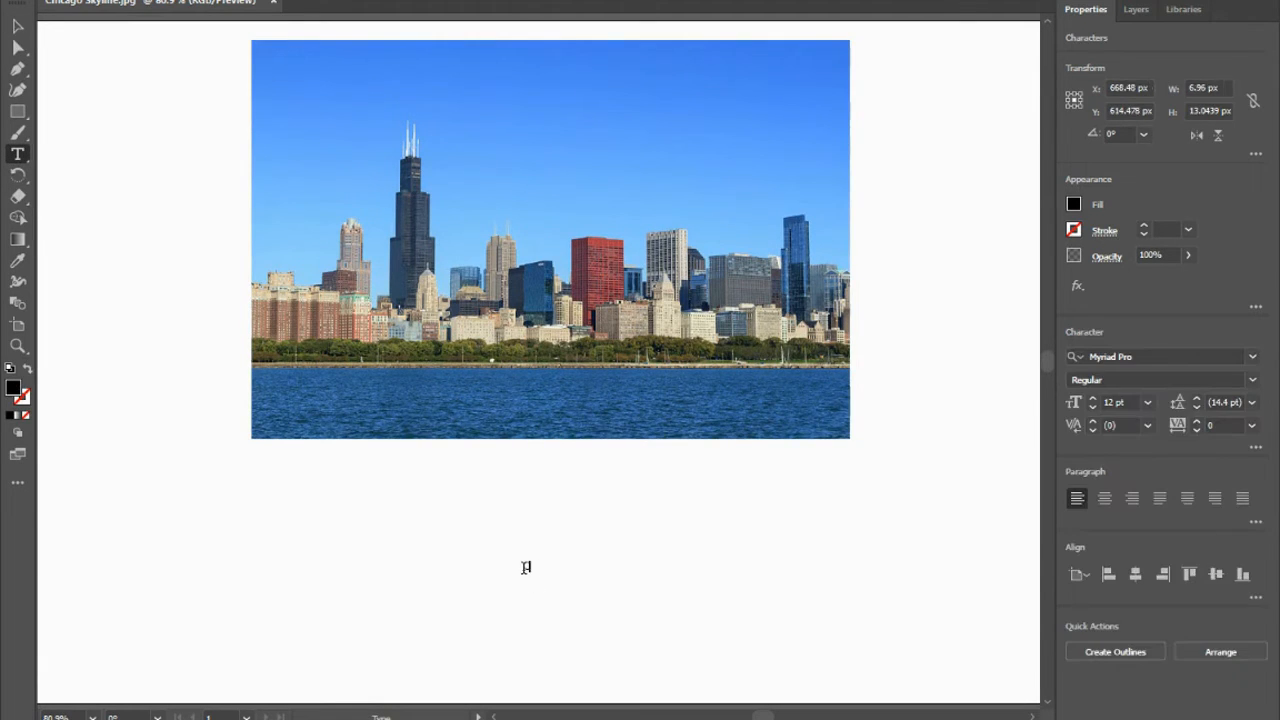
{"action": "type", "text": "ICAGO"}
Enlarge the CHICAGO text to about 373 x 99 px and place it just under the image.
{"action": "left_click", "coordinate": [16, 28]}
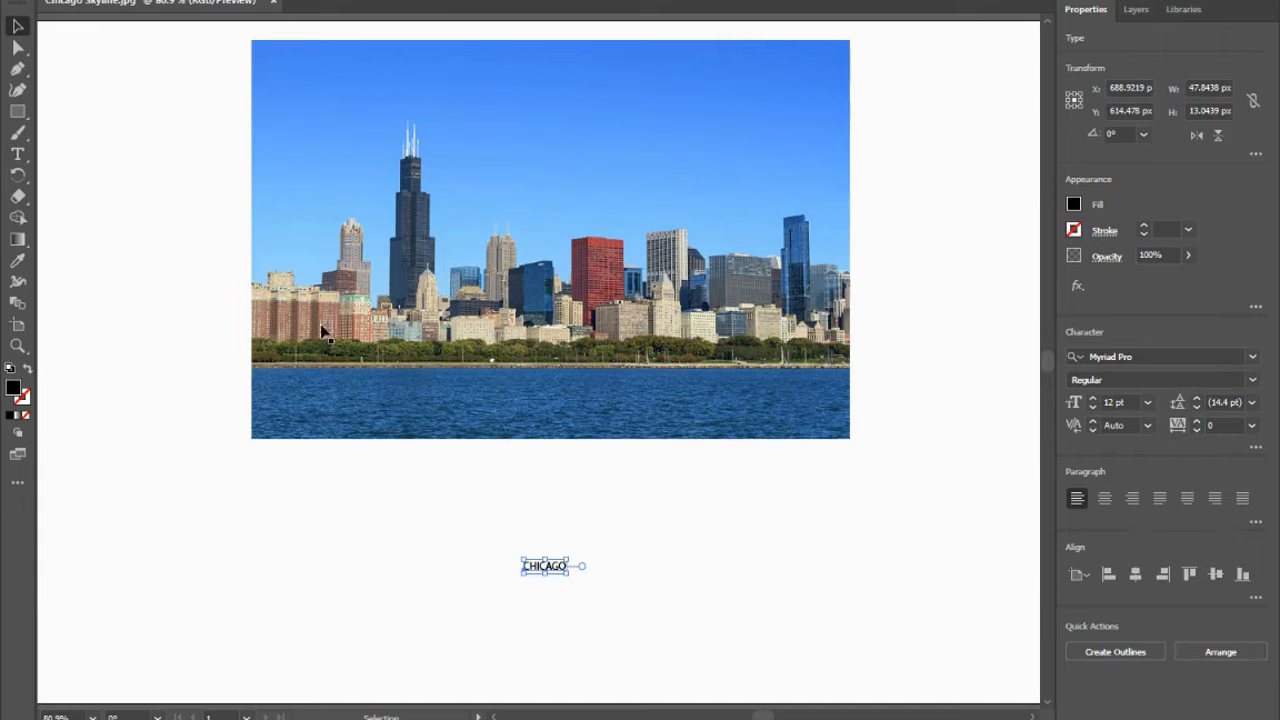
{"action": "left_click_drag", "start_coordinate": [567, 576], "coordinate": [855, 672]}
{"action": "left_click_drag", "start_coordinate": [768, 623], "coordinate": [645, 540]}
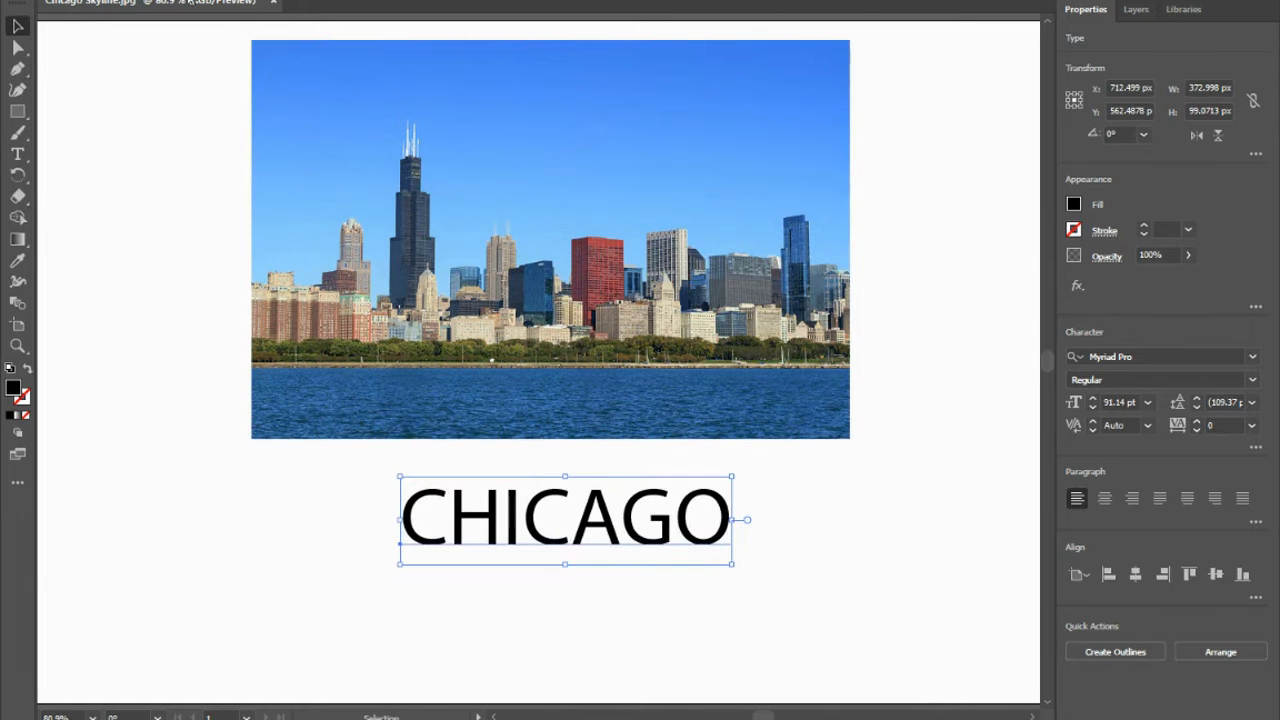
Set the font of the CHICAGO text to Franklin Gothic Heavy Regular.
{"action": "left_click", "coordinate": [195, 0]}
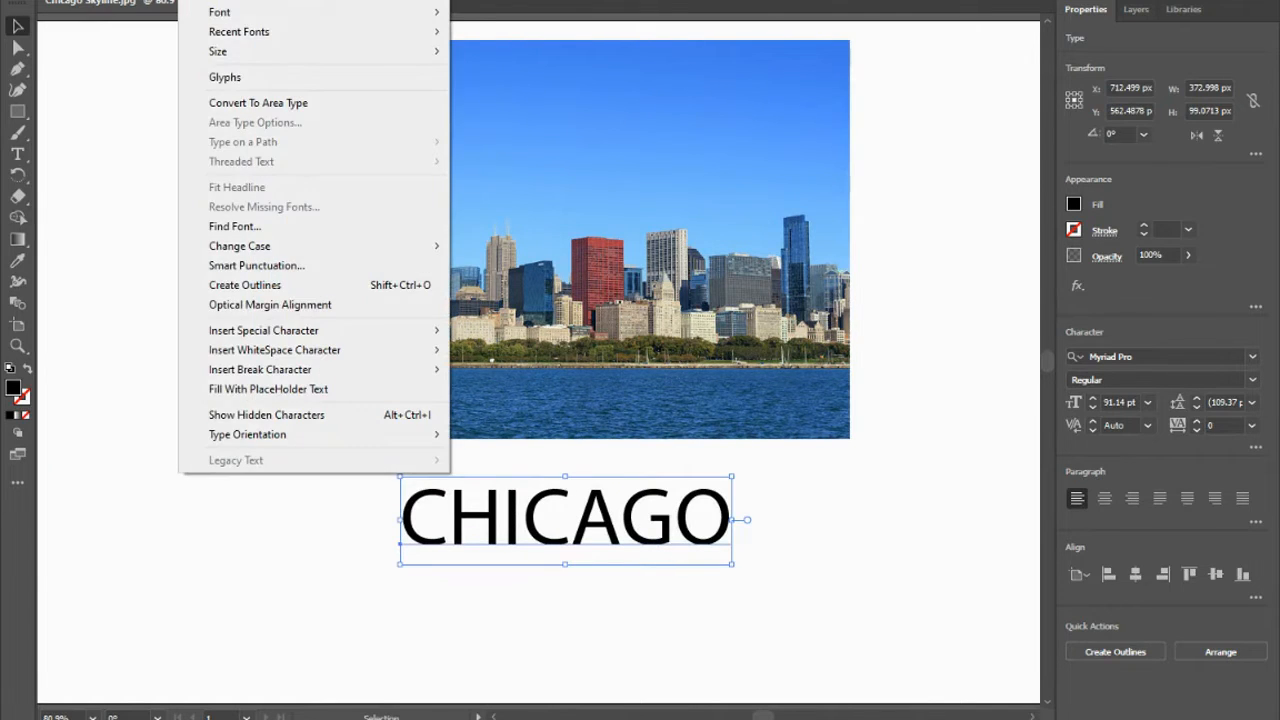
{"action": "mouse_move", "coordinate": [152, 0]}
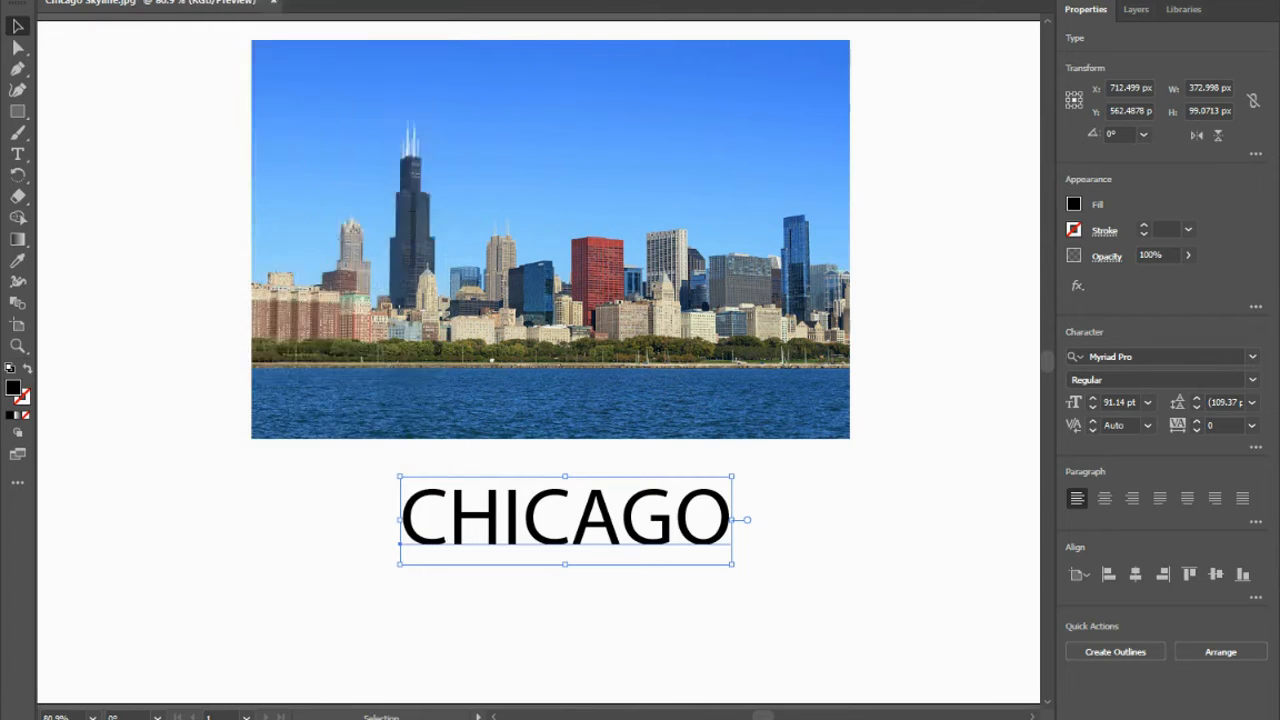
{"action": "mouse_move", "coordinate": [195, 0]}
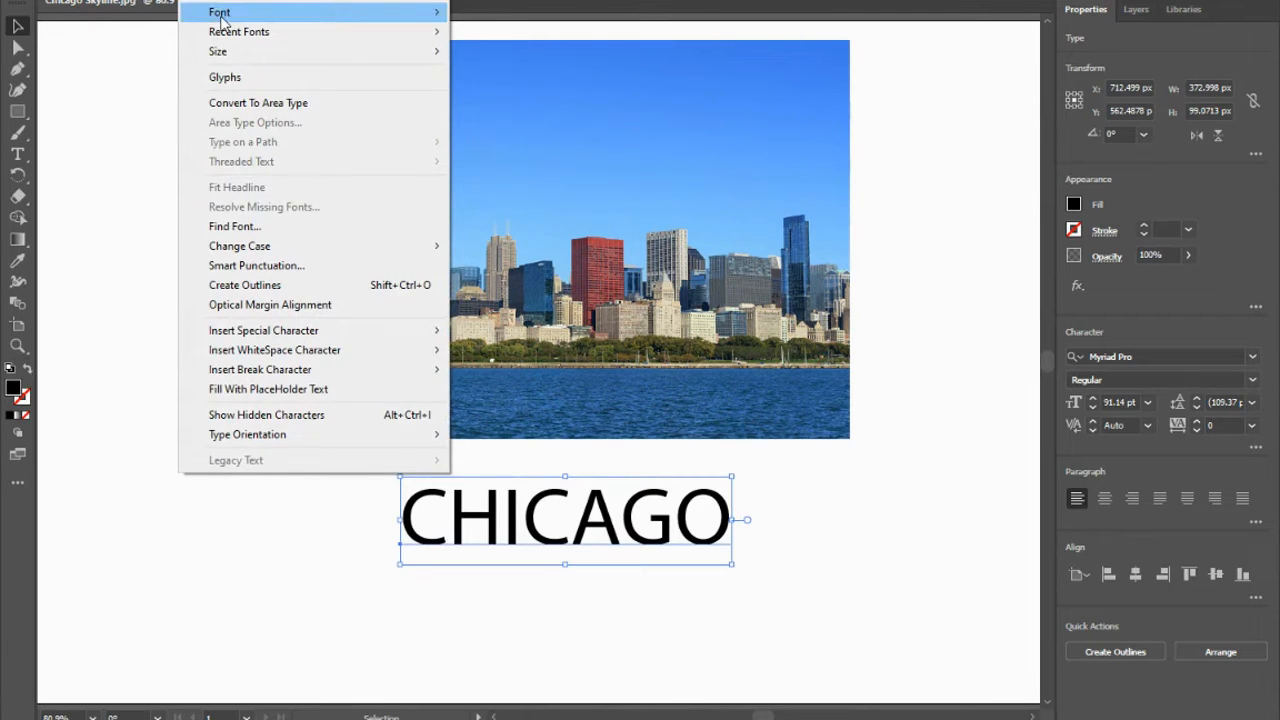
{"action": "mouse_move", "coordinate": [222, 18]}
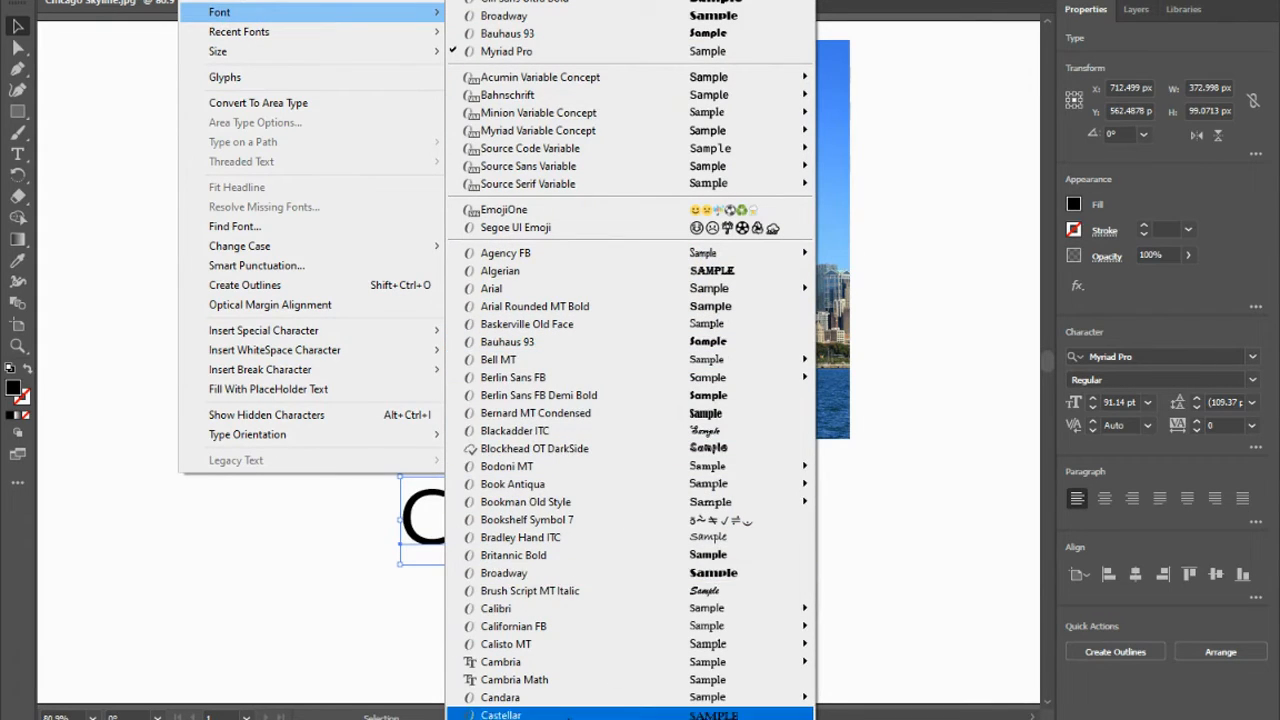
{"action": "scroll", "coordinate": [630, 360], "scroll_direction": "down", "scroll_amount": 8}
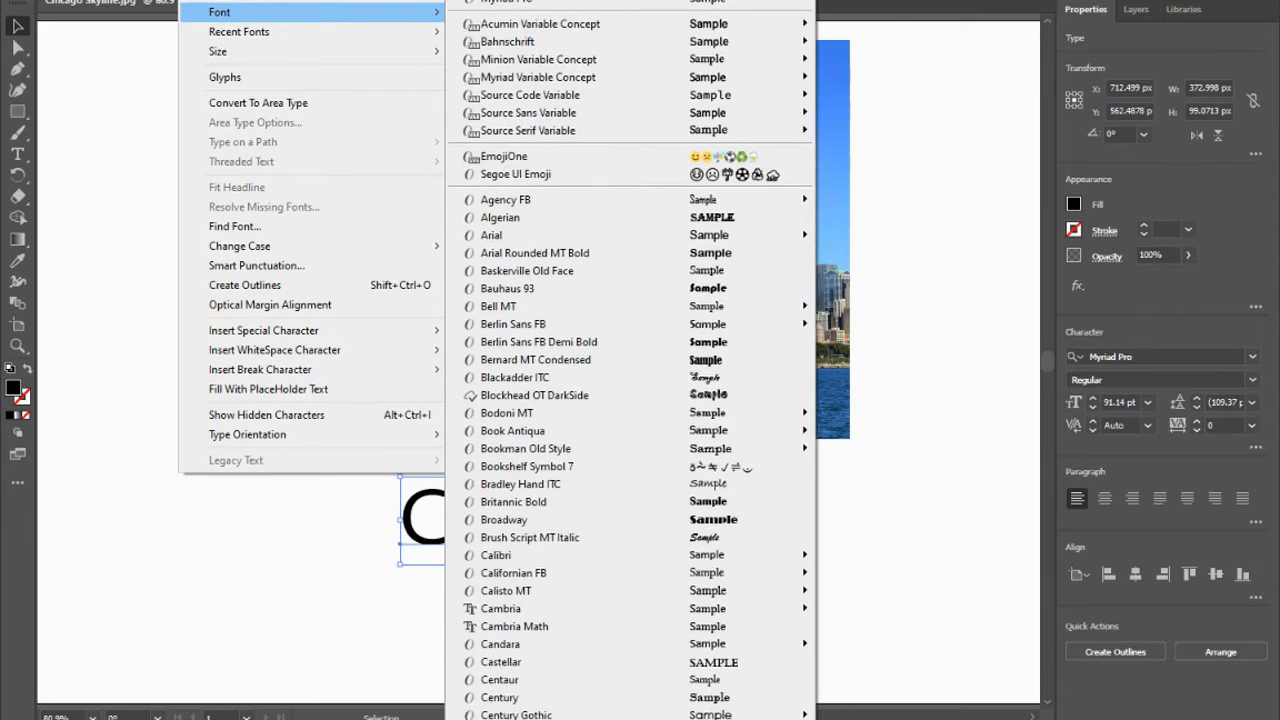
{"action": "scroll", "coordinate": [630, 360], "scroll_direction": "down", "scroll_amount": 6}
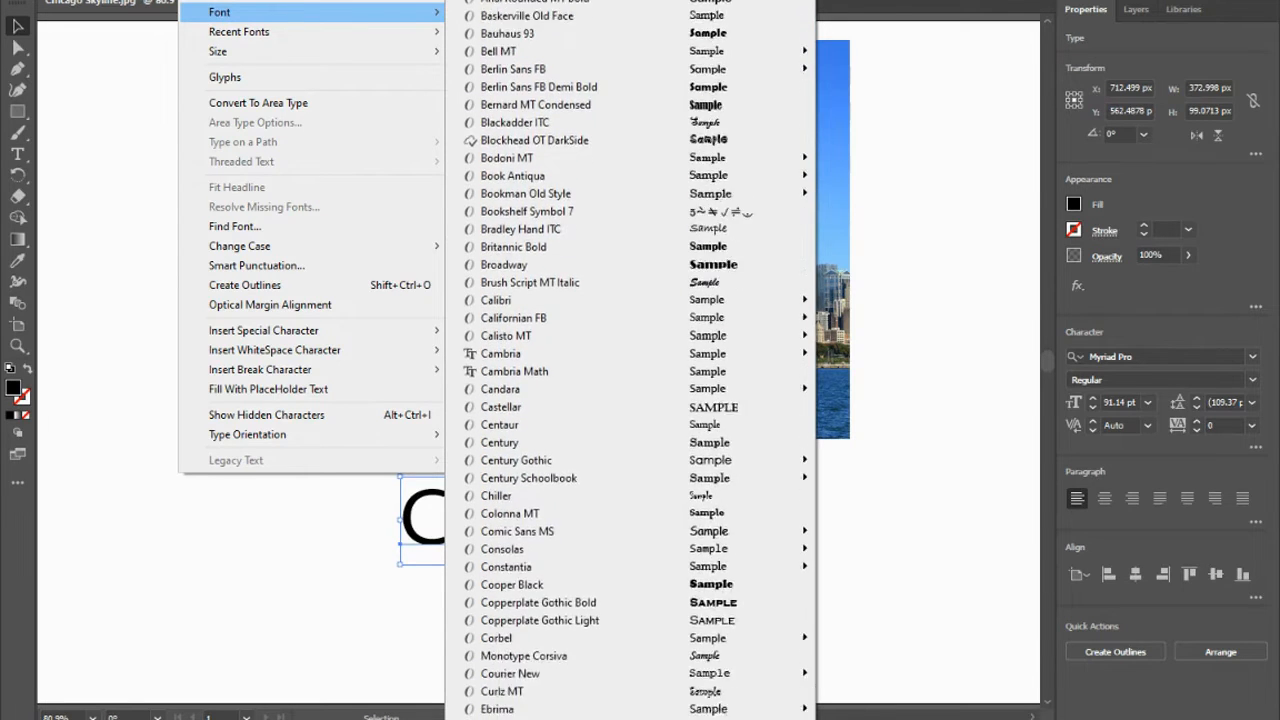
{"action": "scroll", "coordinate": [630, 360], "scroll_direction": "down", "scroll_amount": 2}
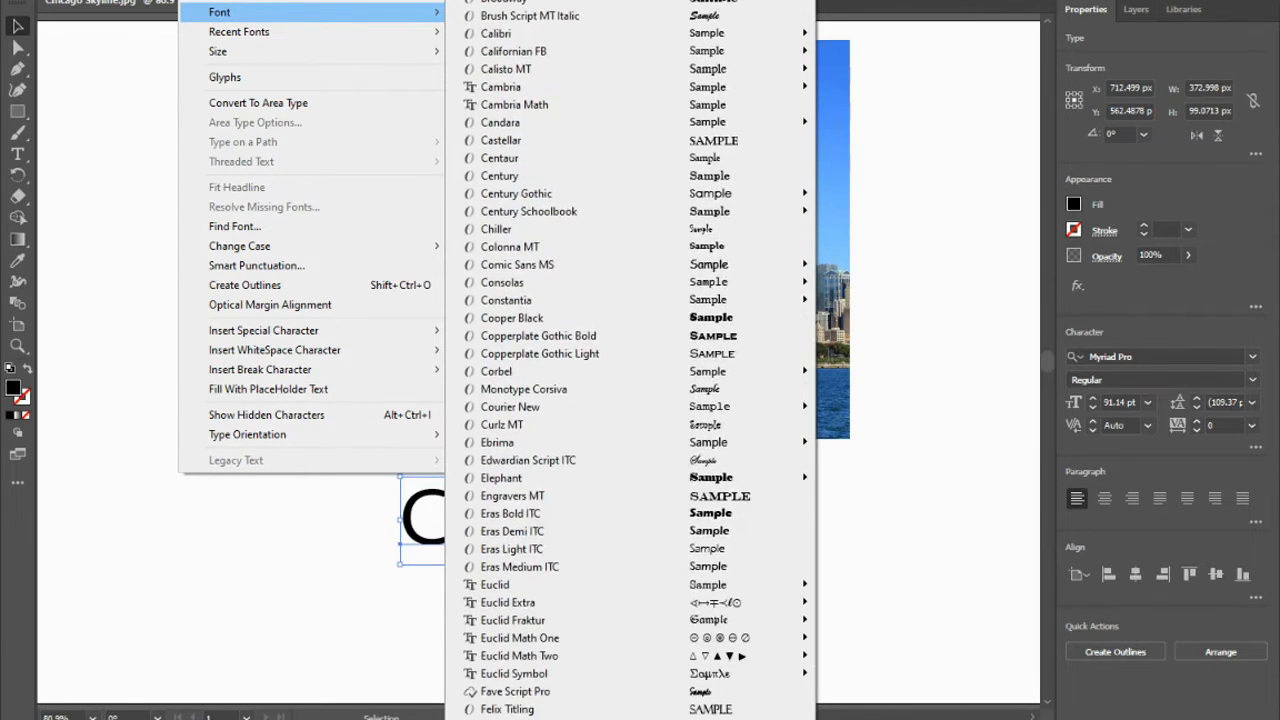
{"action": "scroll", "coordinate": [630, 360], "scroll_direction": "down", "scroll_amount": 4}
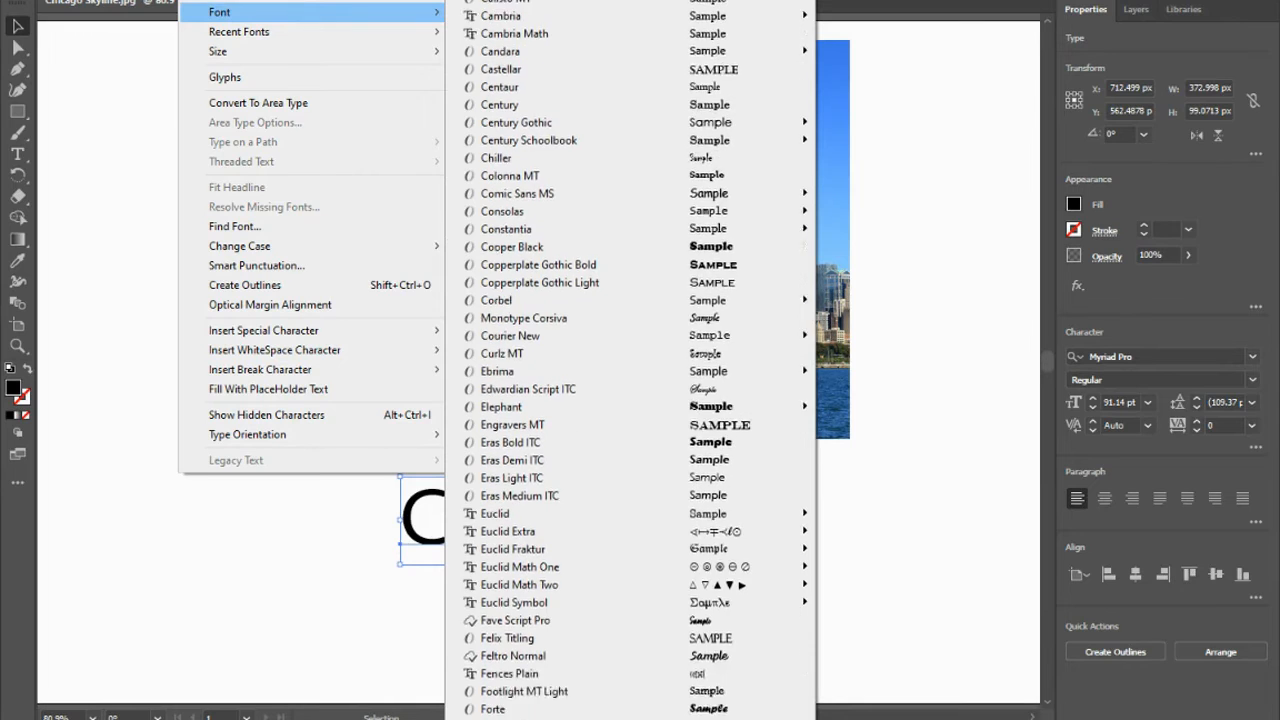
{"action": "scroll", "coordinate": [630, 360], "scroll_direction": "down", "scroll_amount": 1}
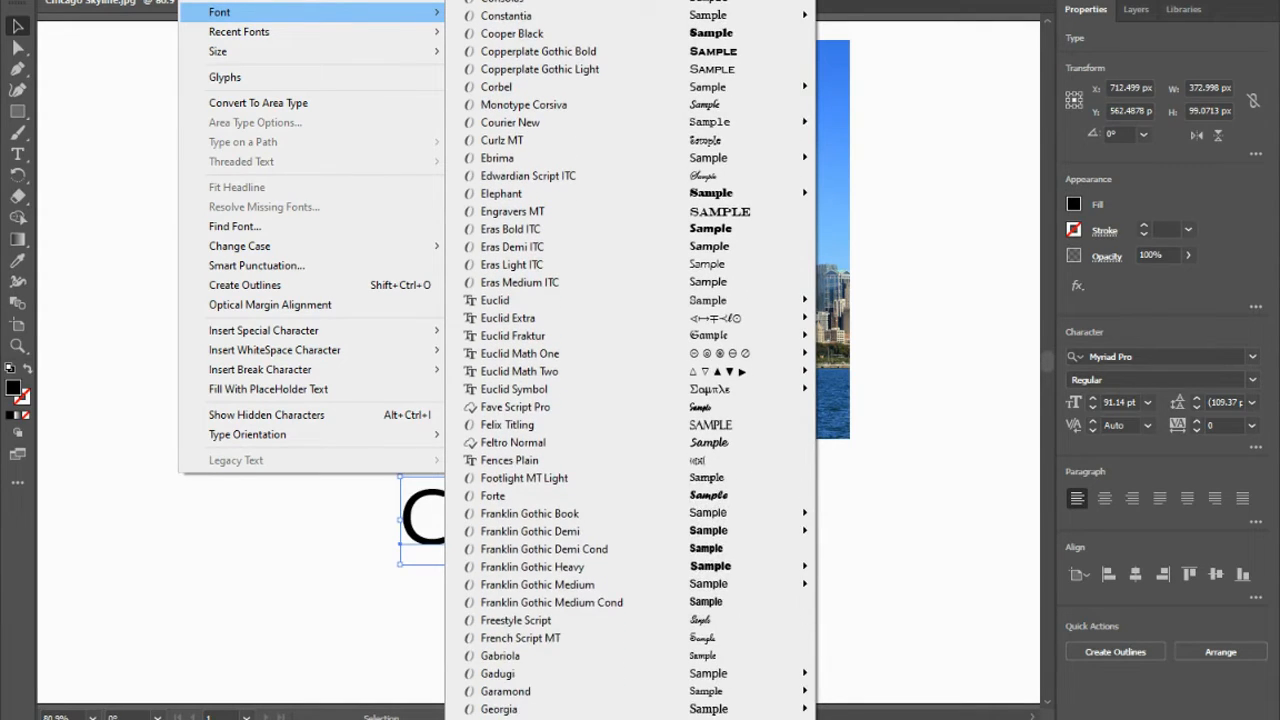
{"action": "scroll", "coordinate": [630, 360], "scroll_direction": "down", "scroll_amount": 1}
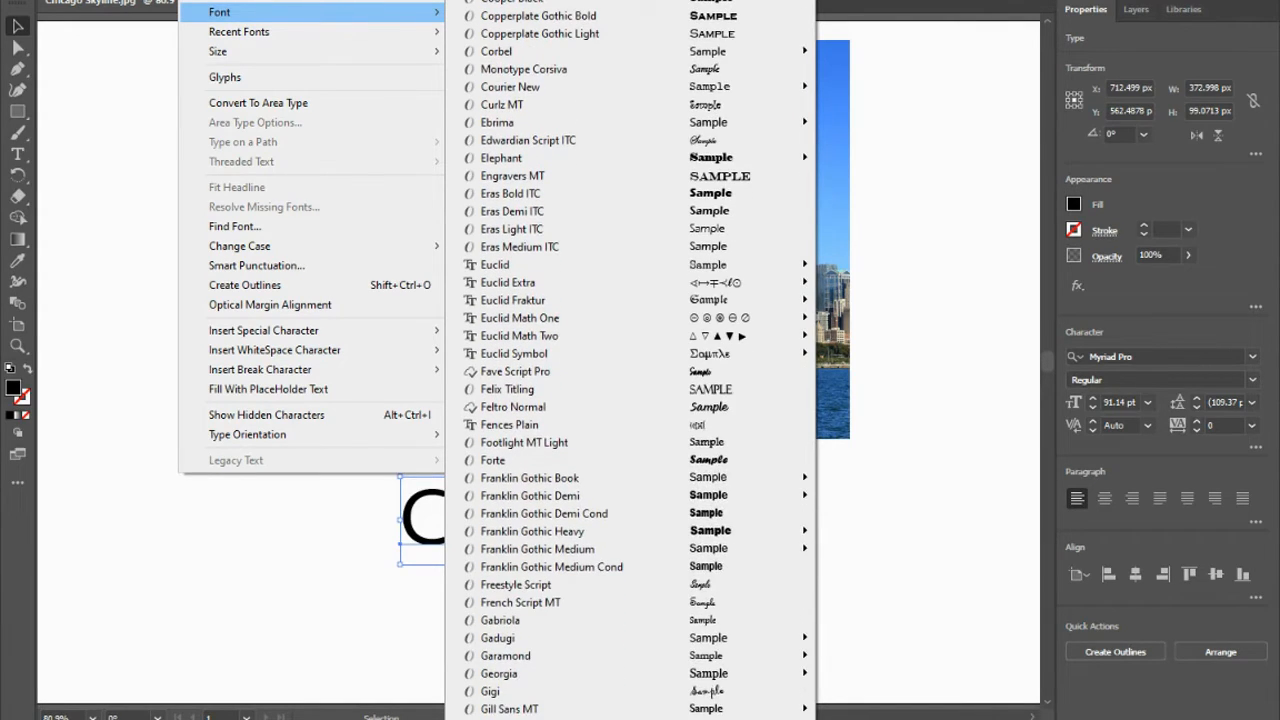
{"action": "scroll", "coordinate": [634, 400], "scroll_direction": "down", "scroll_amount": 1}
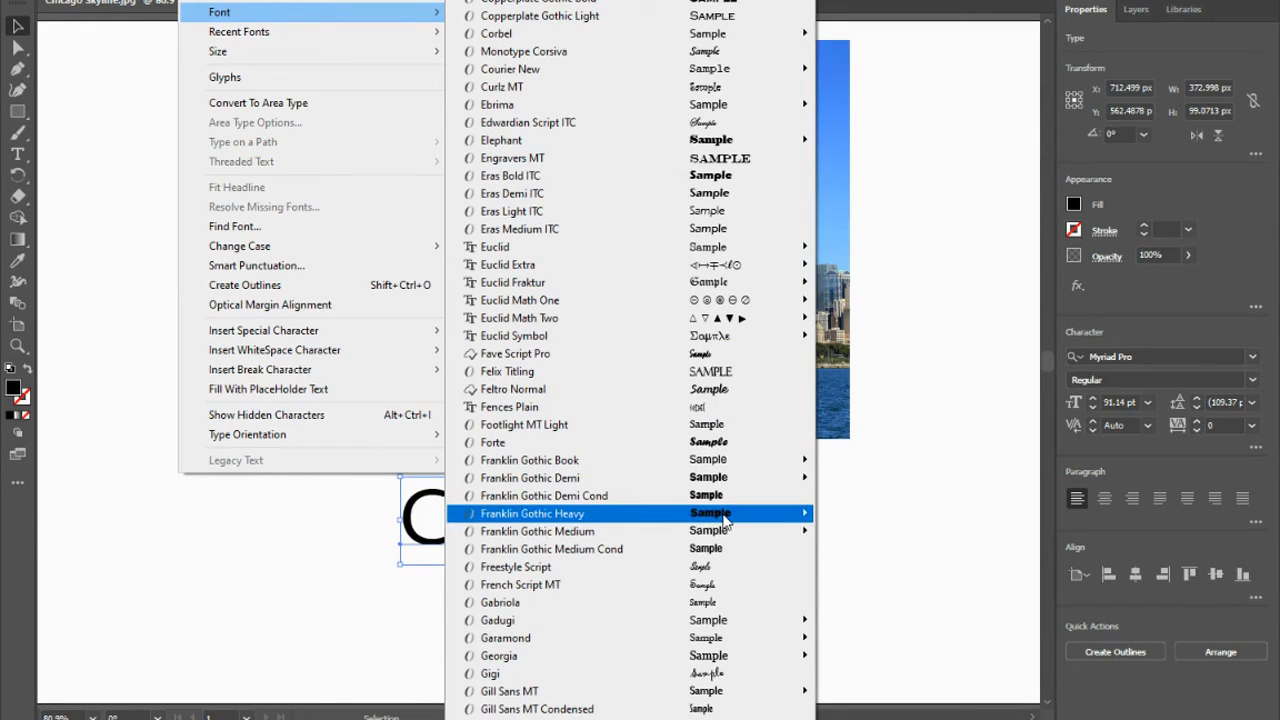
{"action": "mouse_move", "coordinate": [725, 518]}
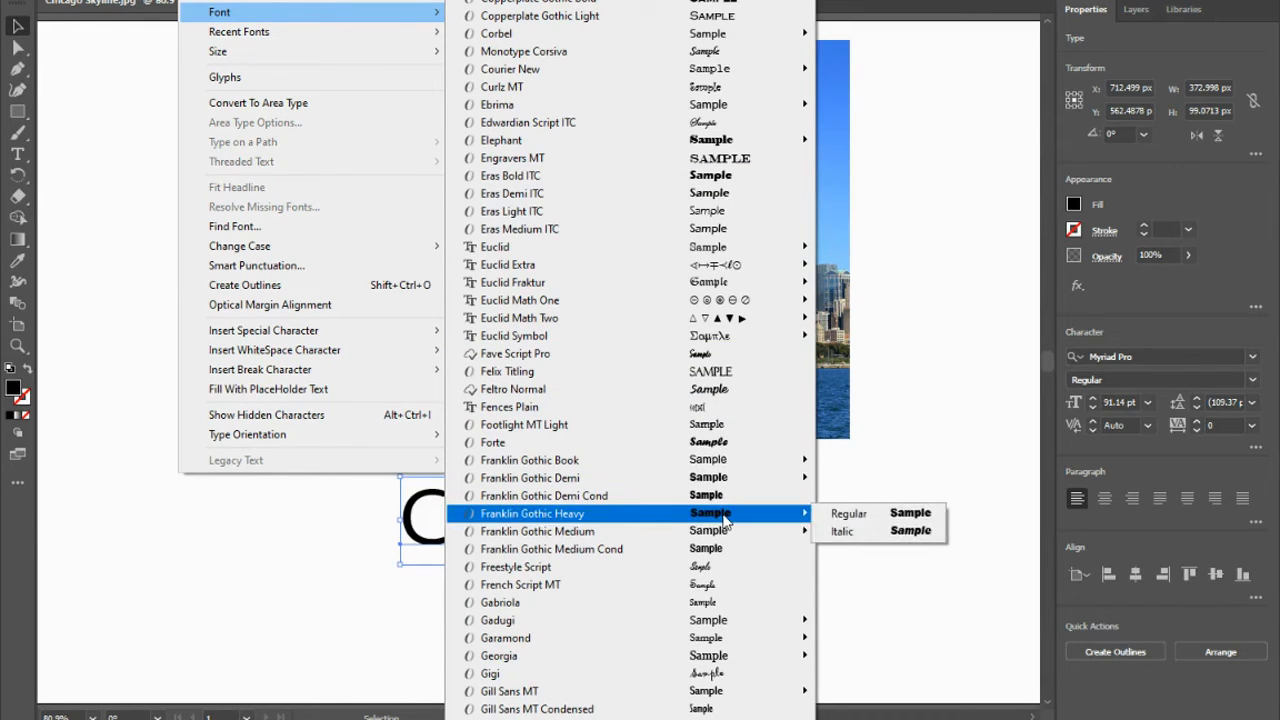
{"action": "left_click", "coordinate": [912, 517]}
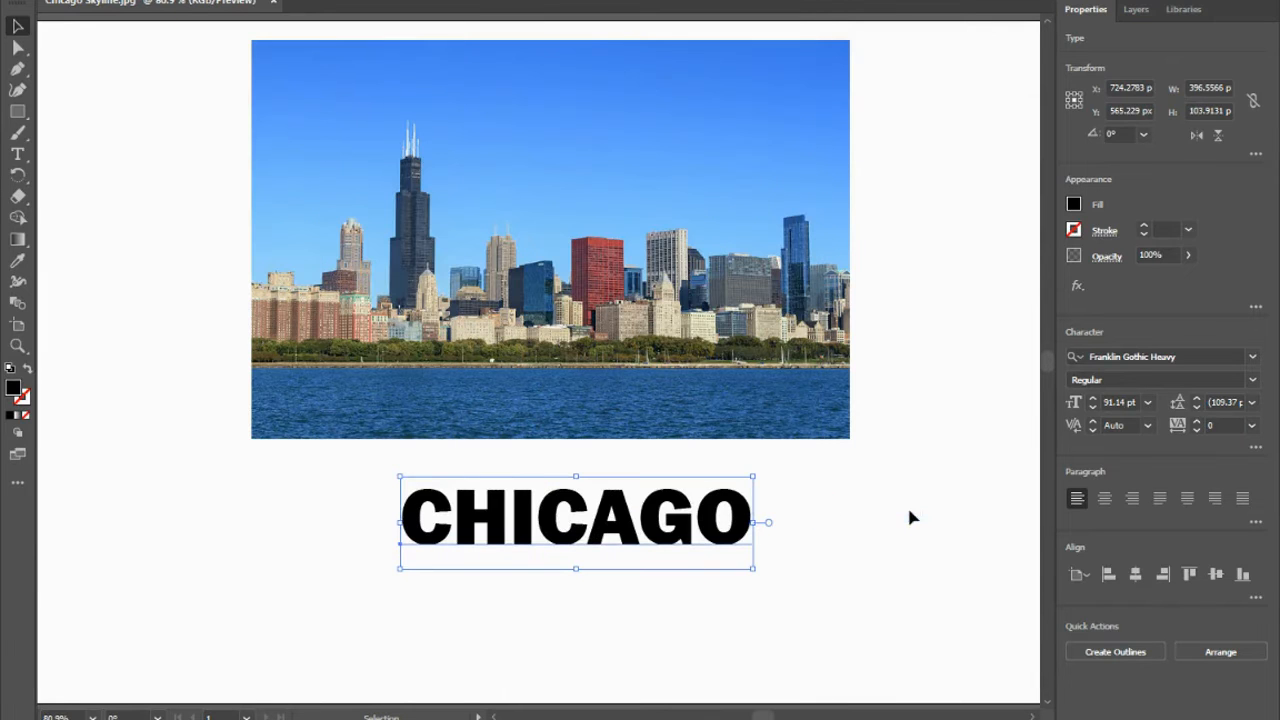
Stretch the CHICAGO text to the image's width, about 673 x 175 px, and move it over the skyline.
{"action": "left_click_drag", "start_coordinate": [753, 568], "coordinate": [850, 629]}
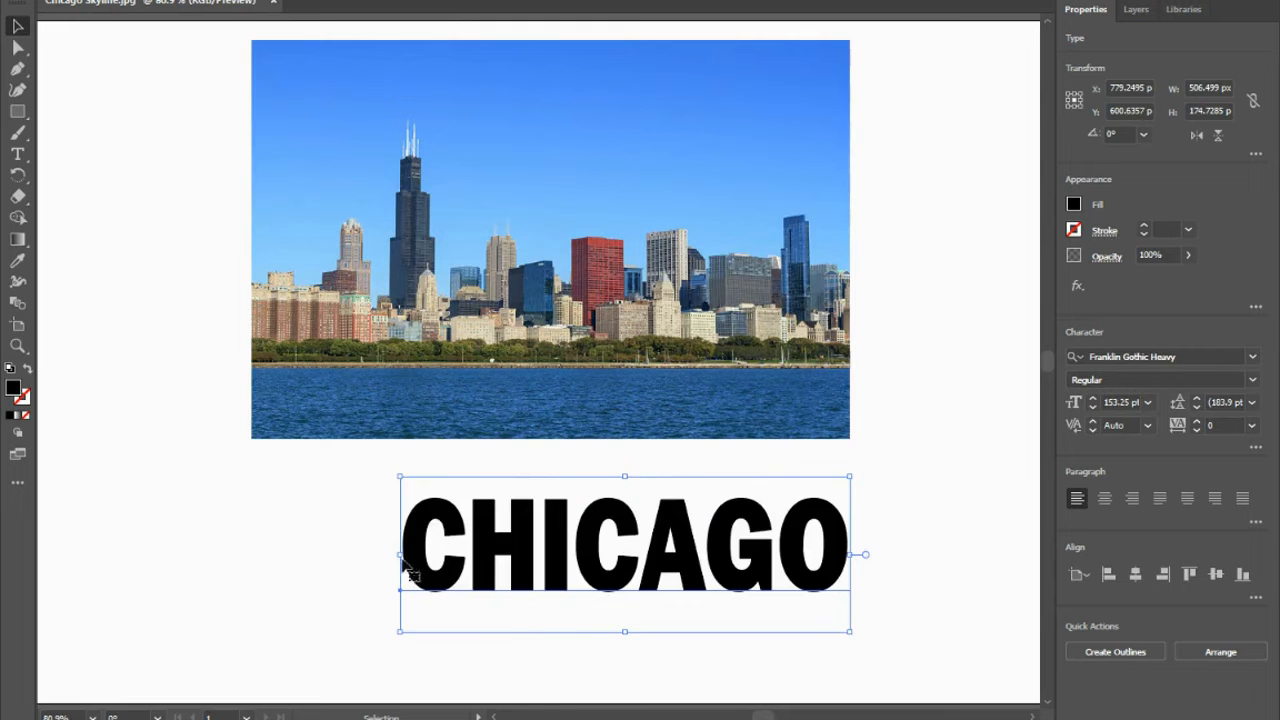
{"action": "left_click_drag", "start_coordinate": [384, 552], "coordinate": [251, 553]}
{"action": "left_click_drag", "start_coordinate": [537, 548], "coordinate": [537, 299]}
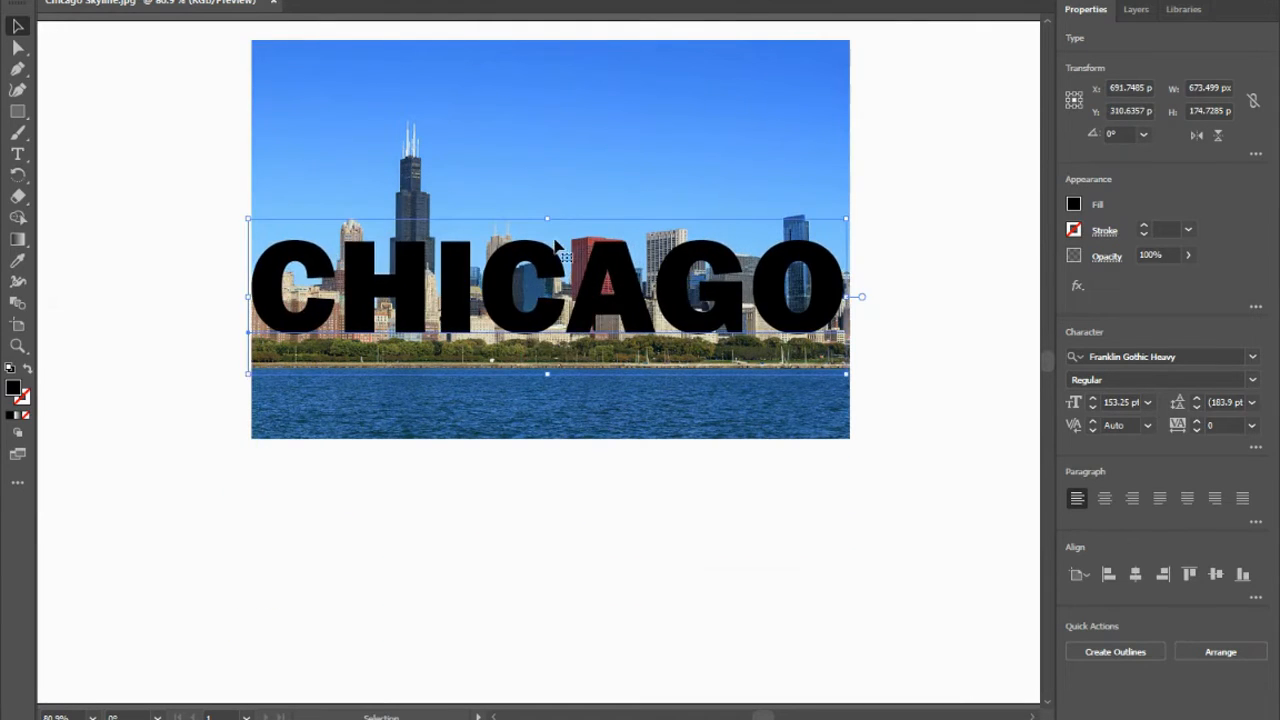
Stretch the CHICAGO text box vertically to about 478 px high and align its sides with the image's edges.
{"action": "left_click_drag", "start_coordinate": [547, 218], "coordinate": [550, 72]}
{"action": "left_click_drag", "start_coordinate": [547, 373], "coordinate": [549, 478]}
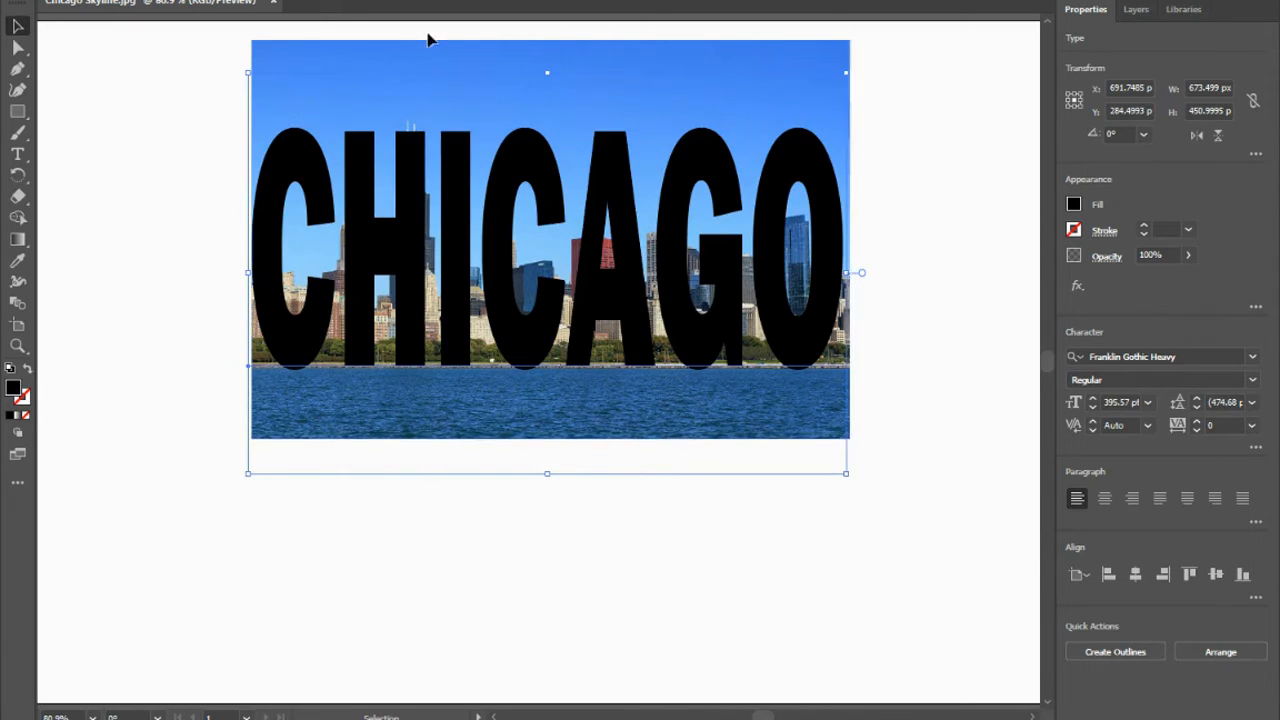
{"action": "left_click", "coordinate": [418, 75]}
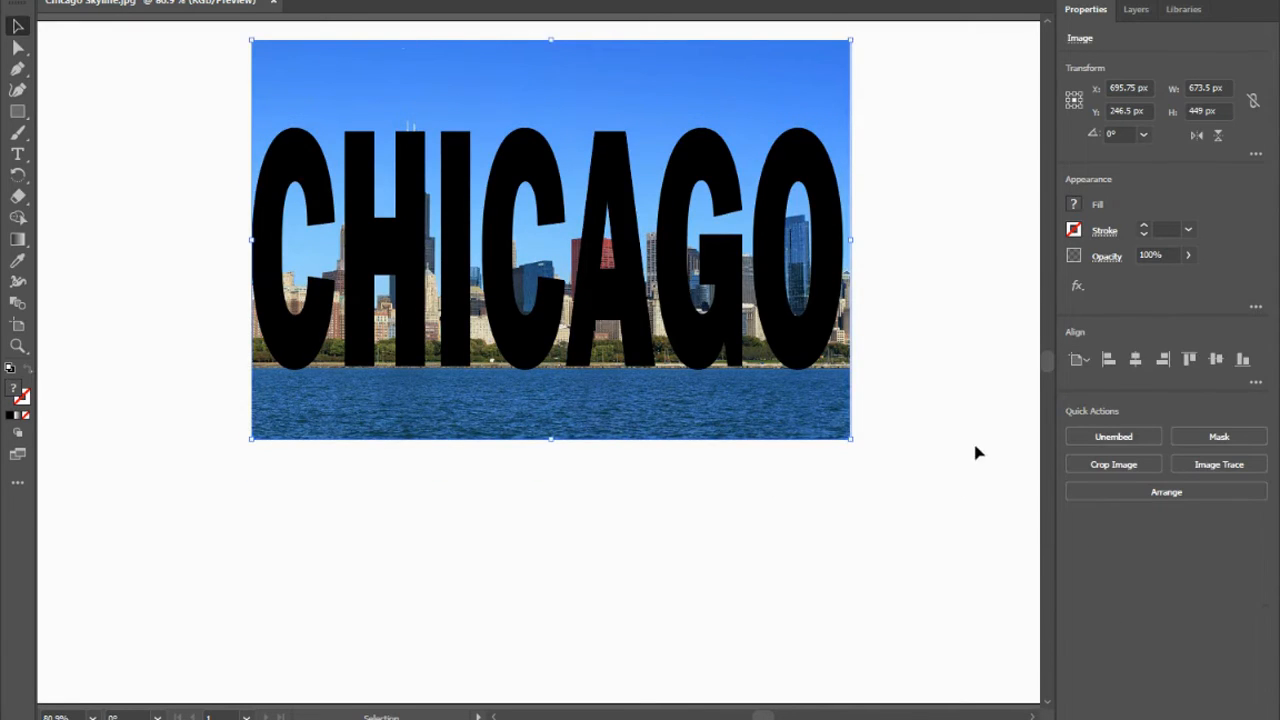
{"action": "left_click_drag", "start_coordinate": [773, 336], "coordinate": [776, 335]}
{"action": "left_click", "coordinate": [570, 231]}
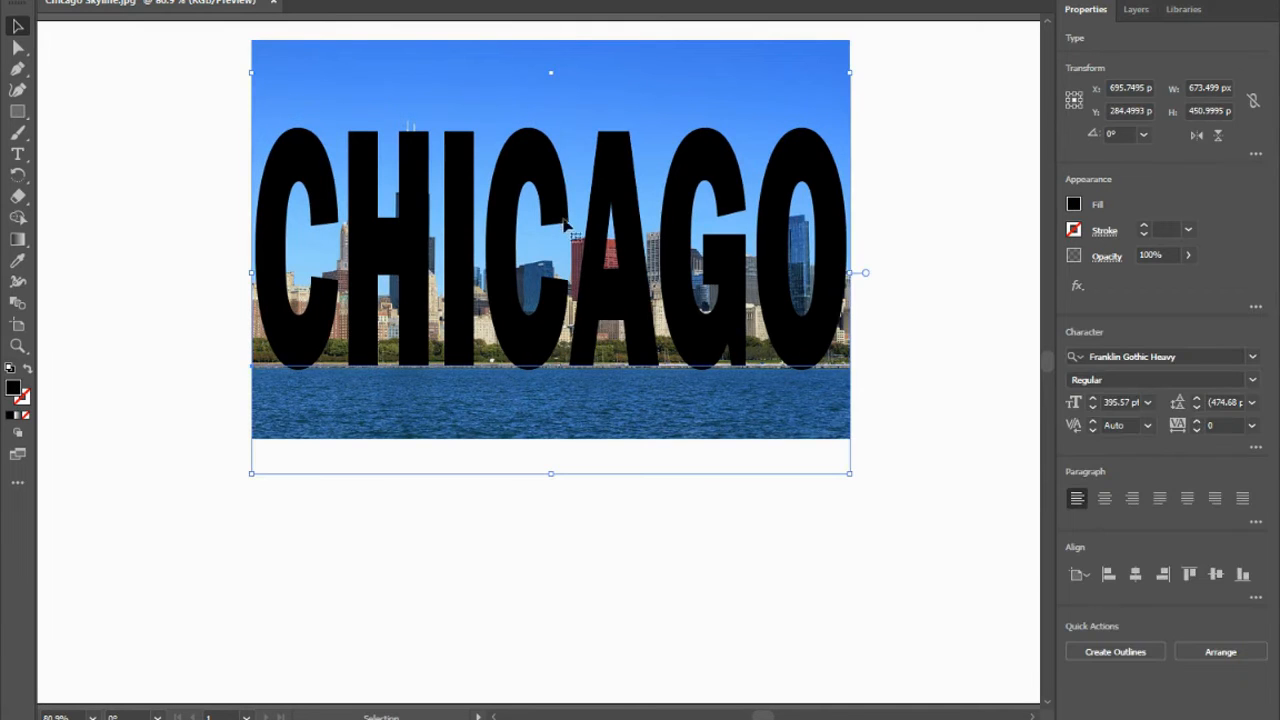
{"action": "left_click_drag", "start_coordinate": [552, 74], "coordinate": [551, 43]}
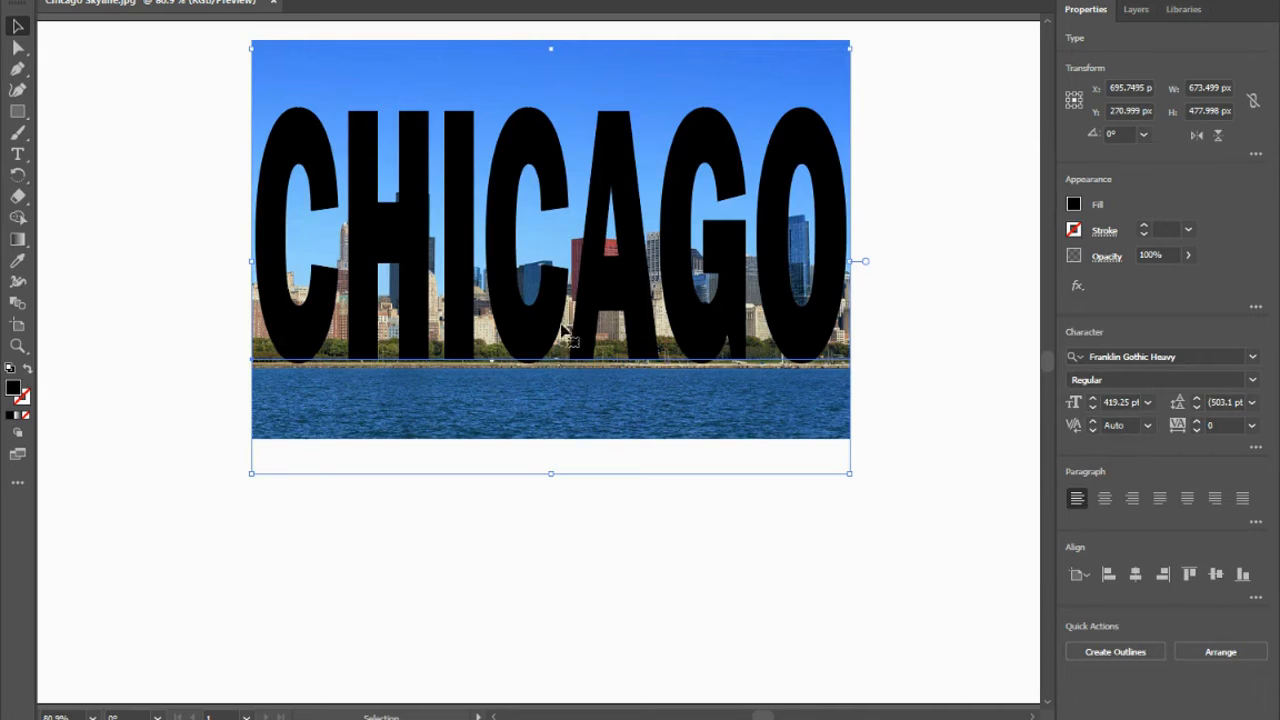
Stretch the CHICAGO text box downward to about 491 px high.
{"action": "left_click_drag", "start_coordinate": [552, 477], "coordinate": [550, 487]}
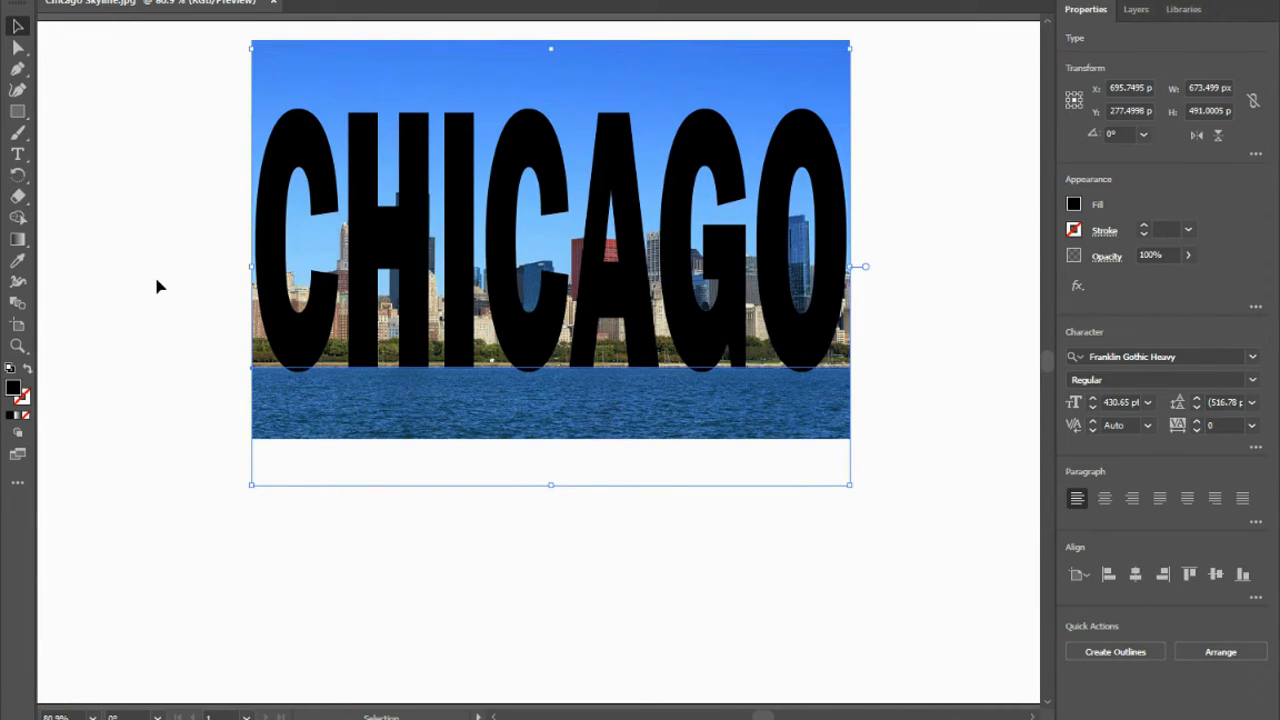
{"action": "left_click", "coordinate": [117, 0]}
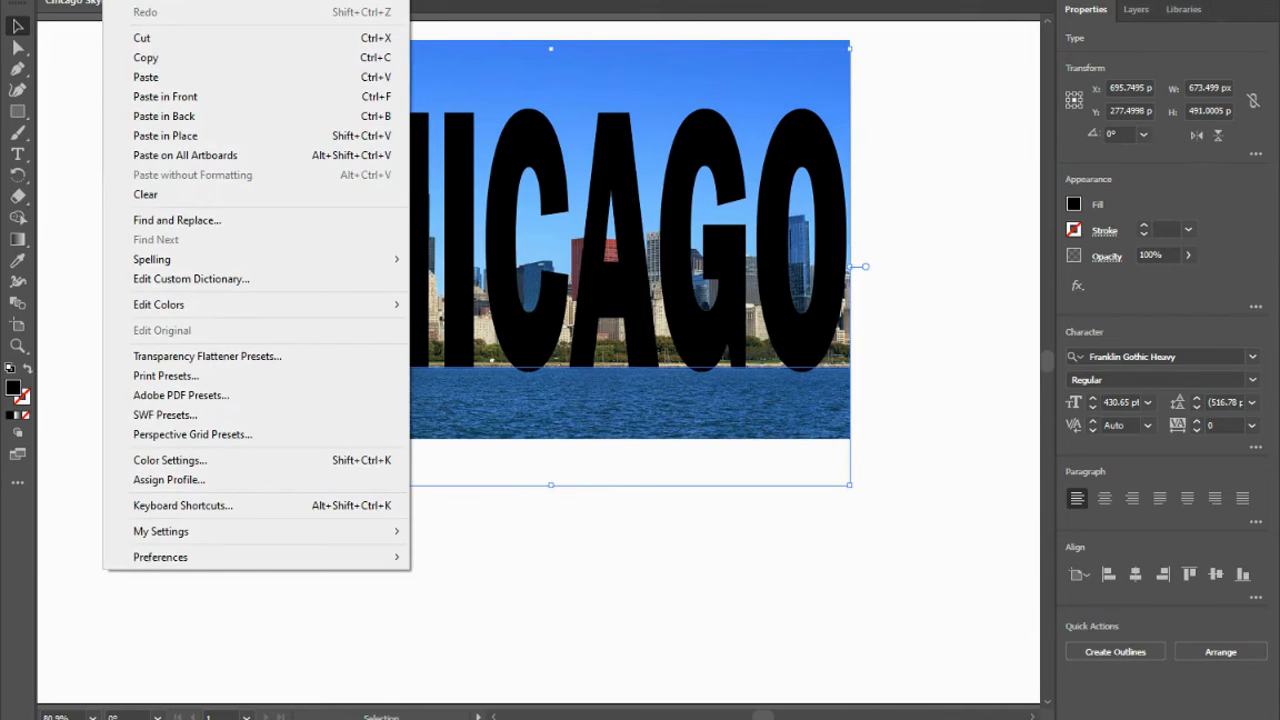
{"action": "mouse_move", "coordinate": [153, 0]}
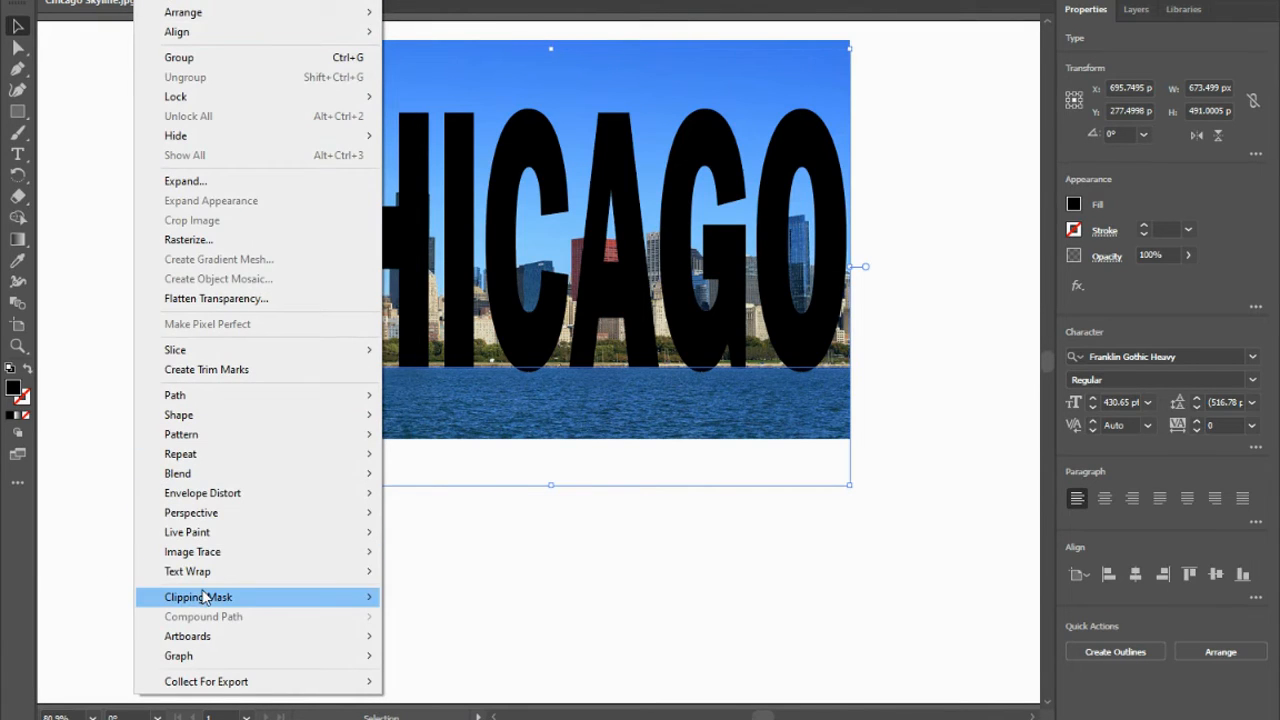
{"action": "mouse_move", "coordinate": [188, 596]}
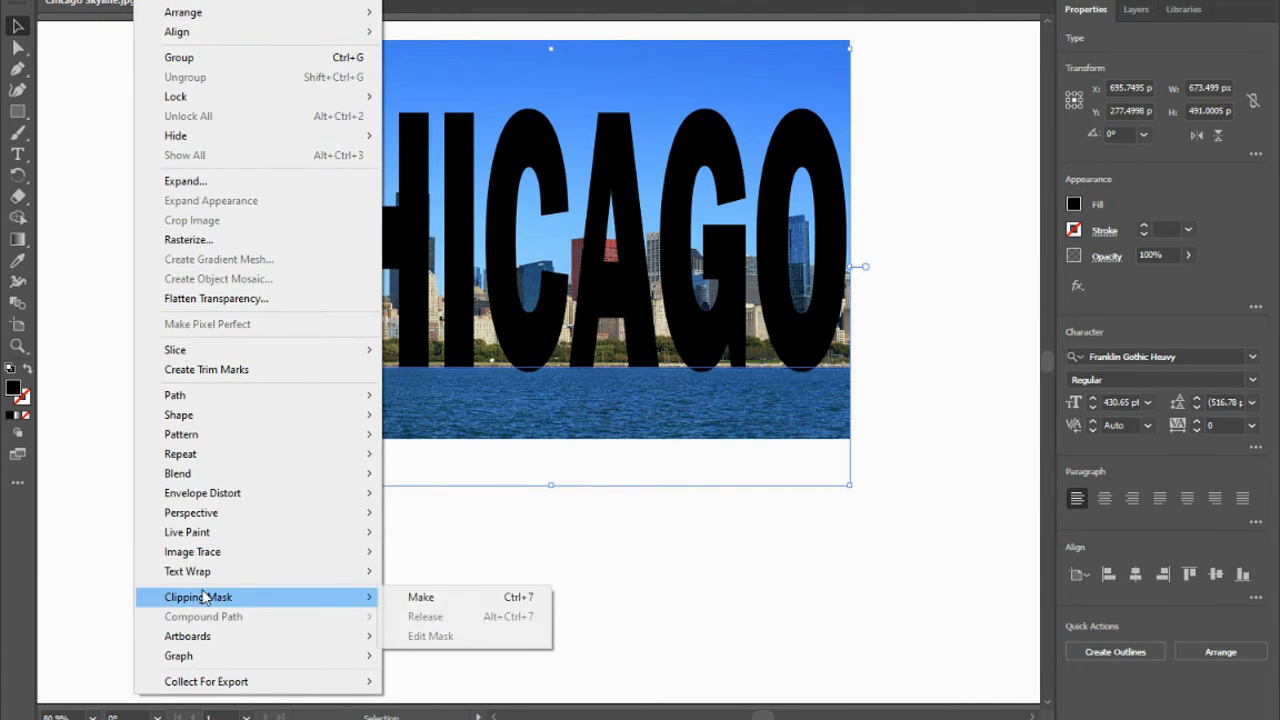
{"action": "left_click", "coordinate": [425, 598]}
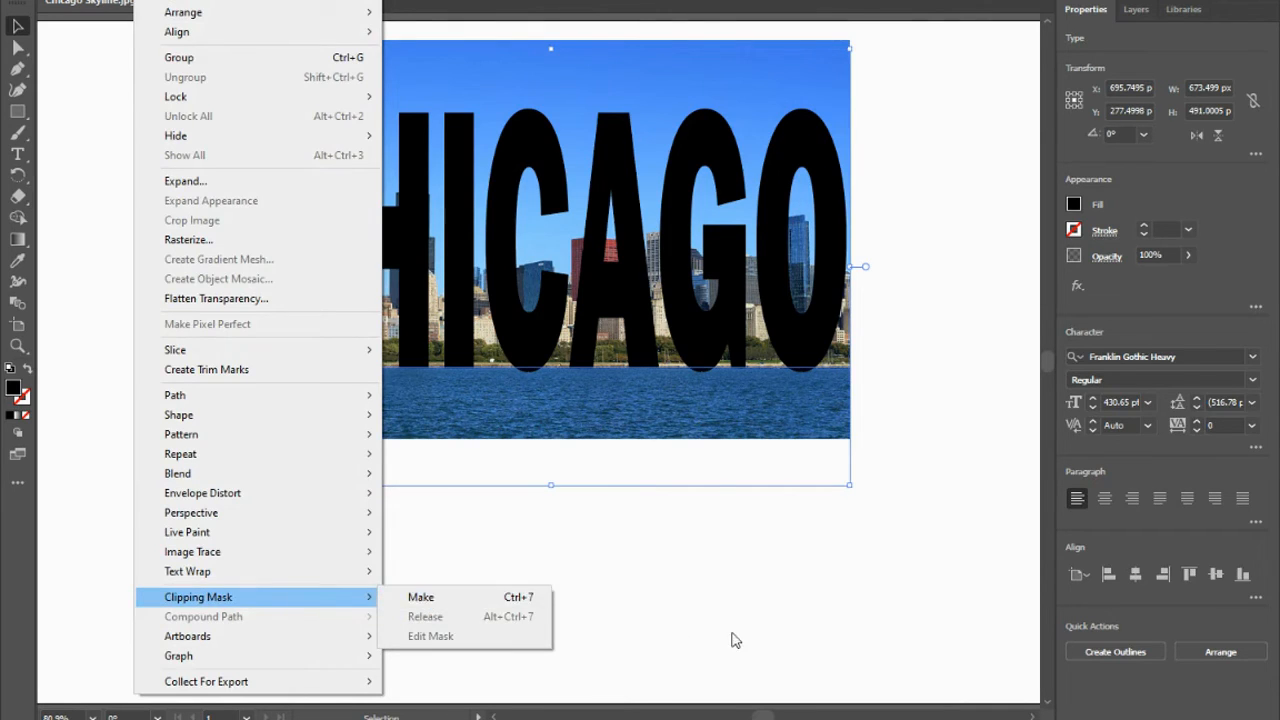
{"action": "left_click", "coordinate": [731, 634]}
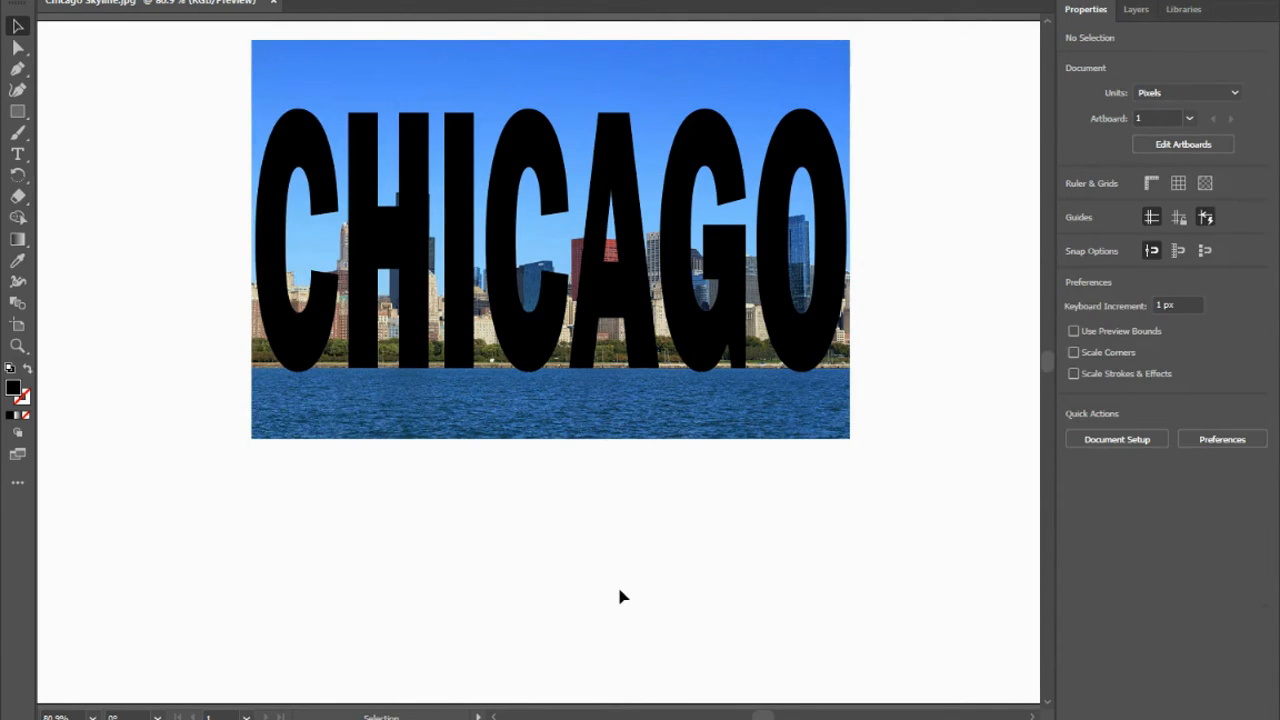
Select the skyline image together with the CHICAGO text and make a clipping mask from them.
{"action": "left_click_drag", "start_coordinate": [852, 462], "coordinate": [598, 210]}
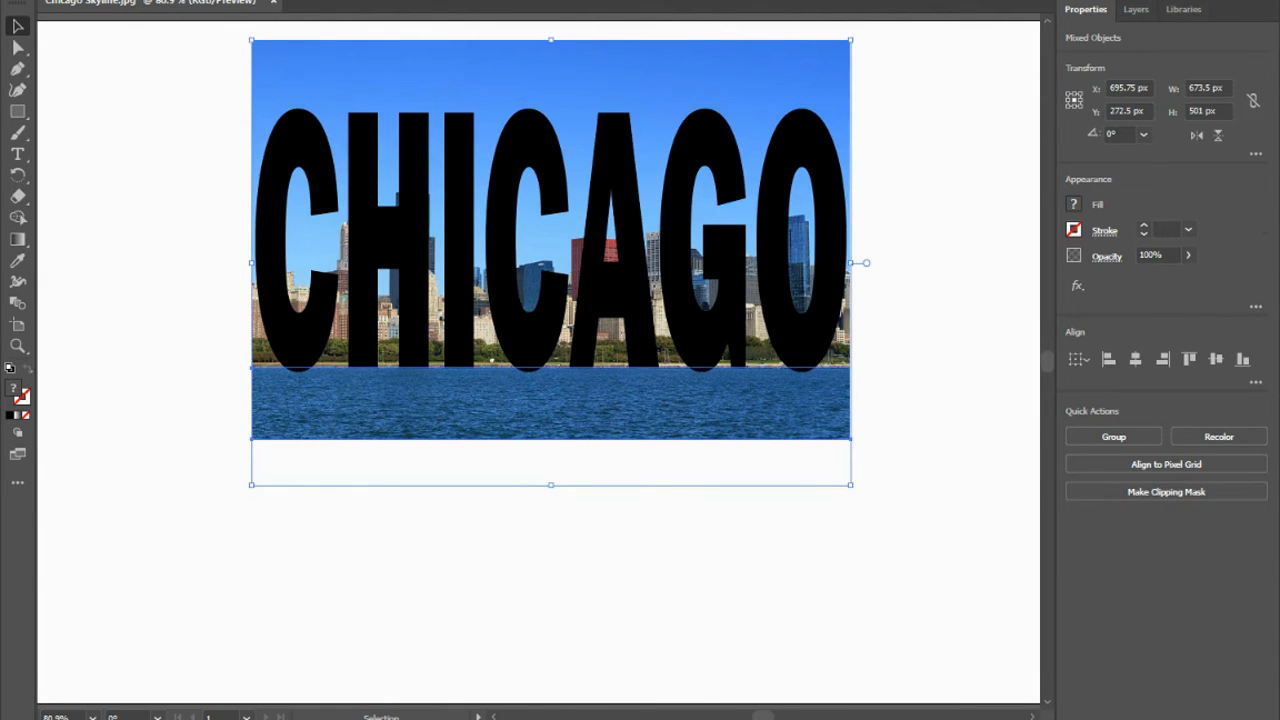
{"action": "left_click", "coordinate": [152, 1]}
{"action": "mouse_move", "coordinate": [237, 598]}
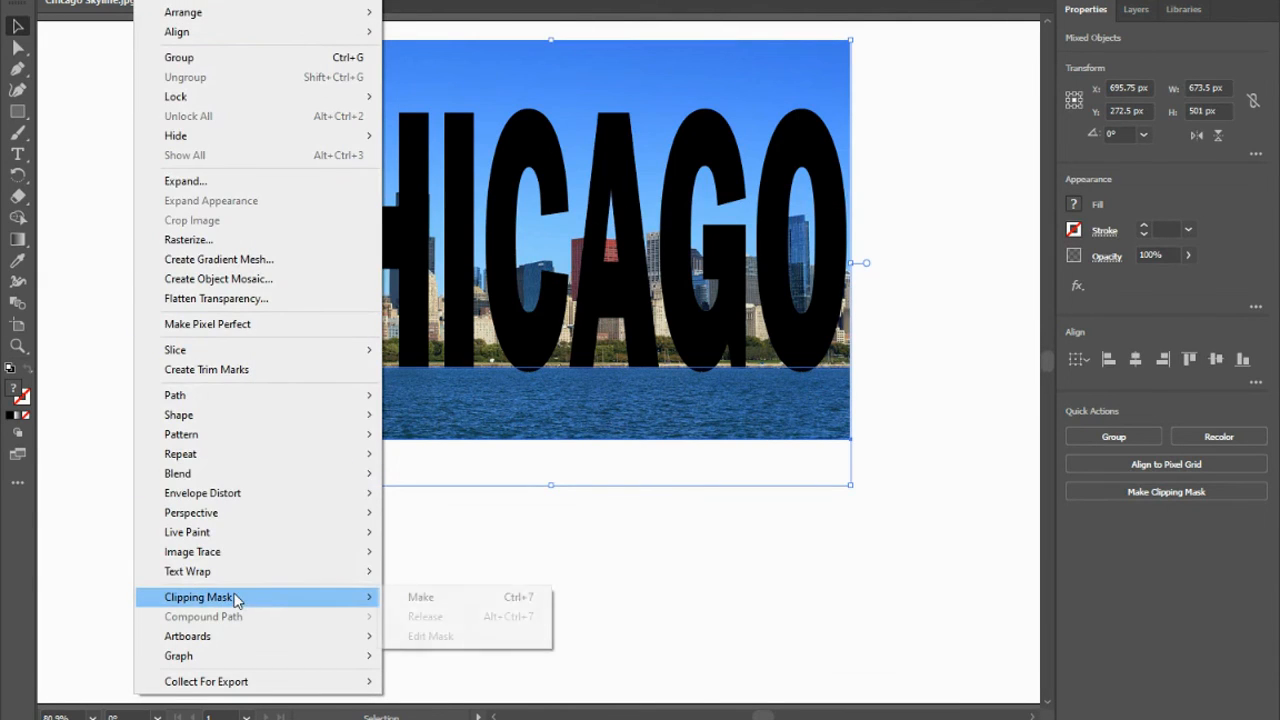
{"action": "left_click", "coordinate": [421, 598]}
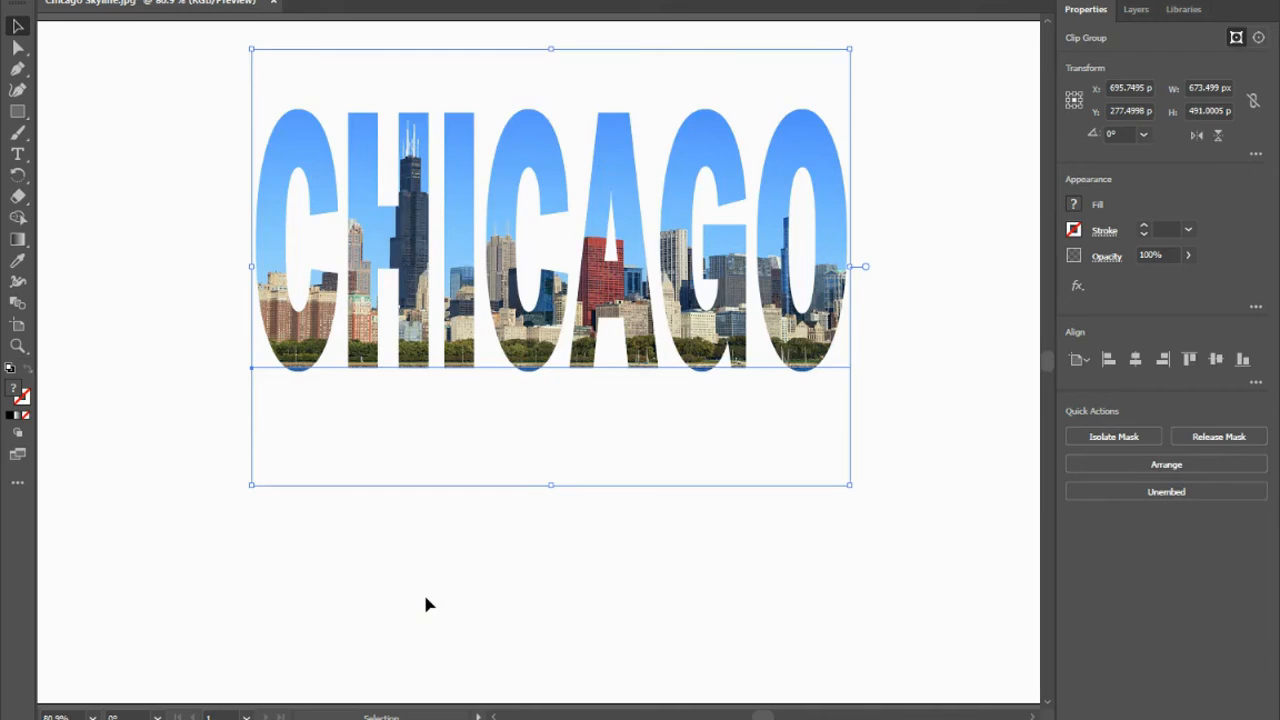
{"action": "left_click", "coordinate": [485, 569]}
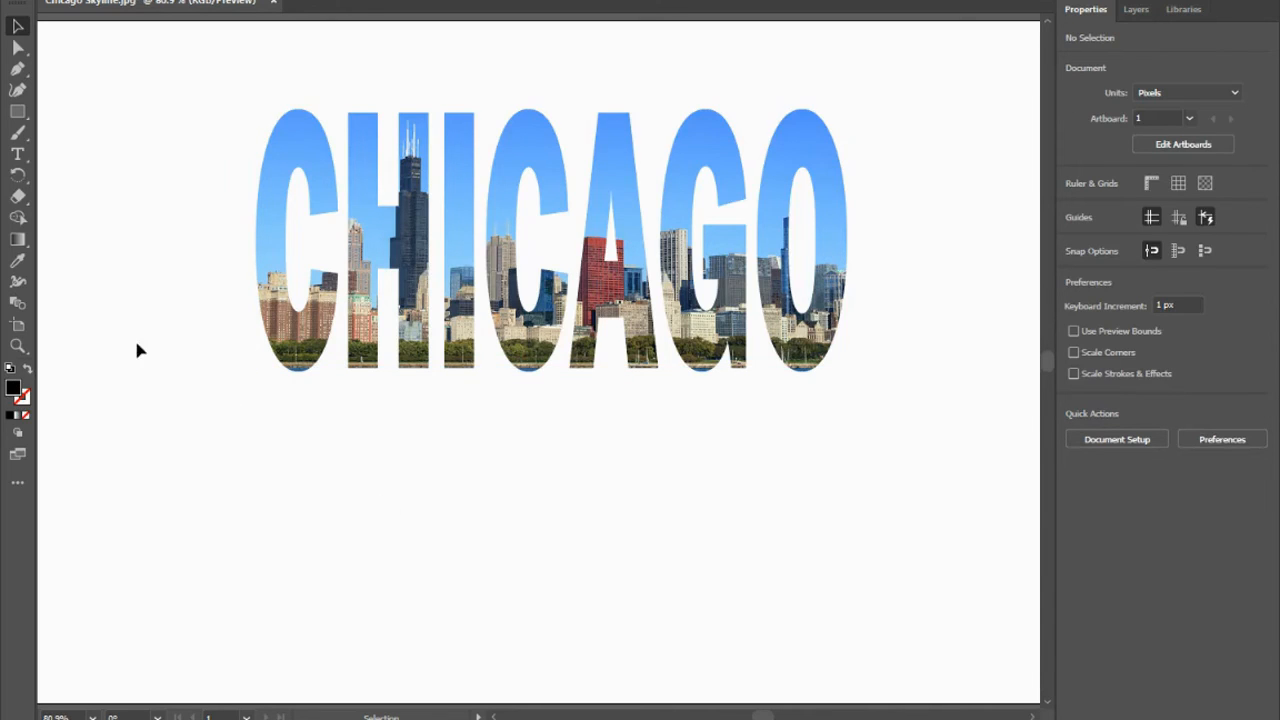
Save the artwork as an Adobe Illustrator (*.AI) file named Chicago Skyline Z in Illustrator 2020 format.
{"action": "left_click", "coordinate": [96, 2]}
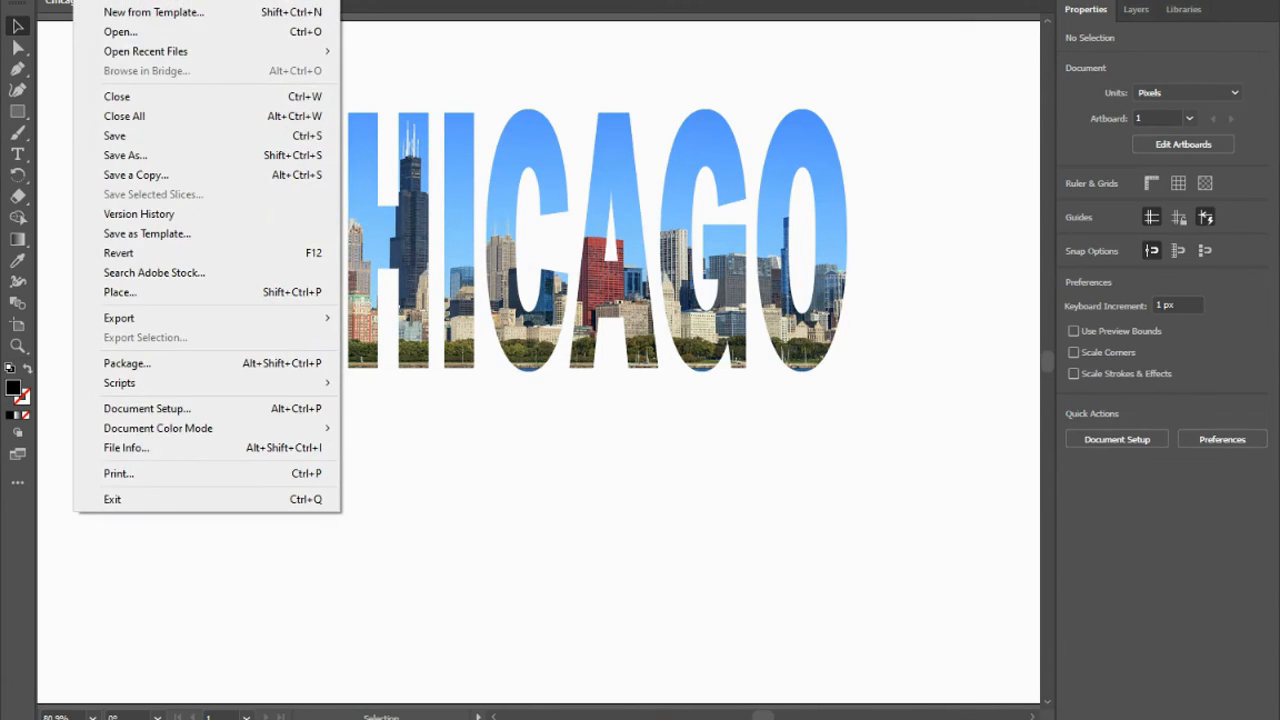
{"action": "left_click", "coordinate": [144, 156]}
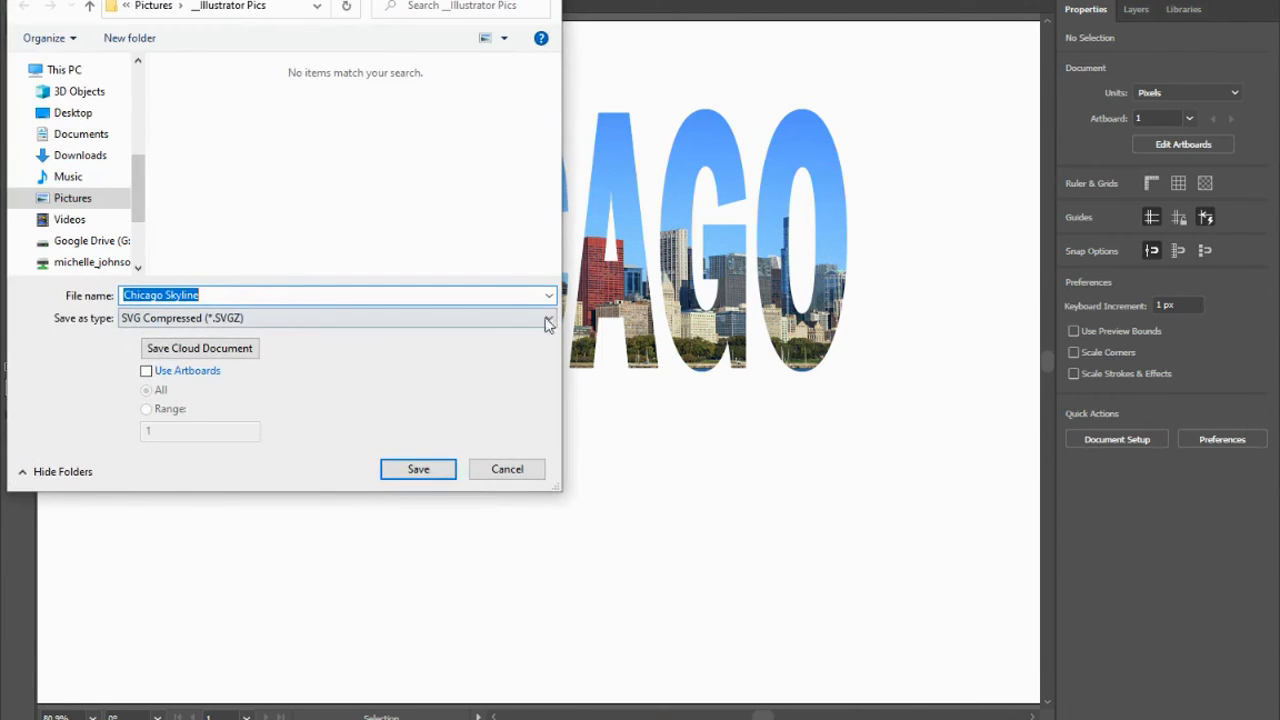
{"action": "left_click", "coordinate": [538, 322]}
{"action": "left_click", "coordinate": [258, 333]}
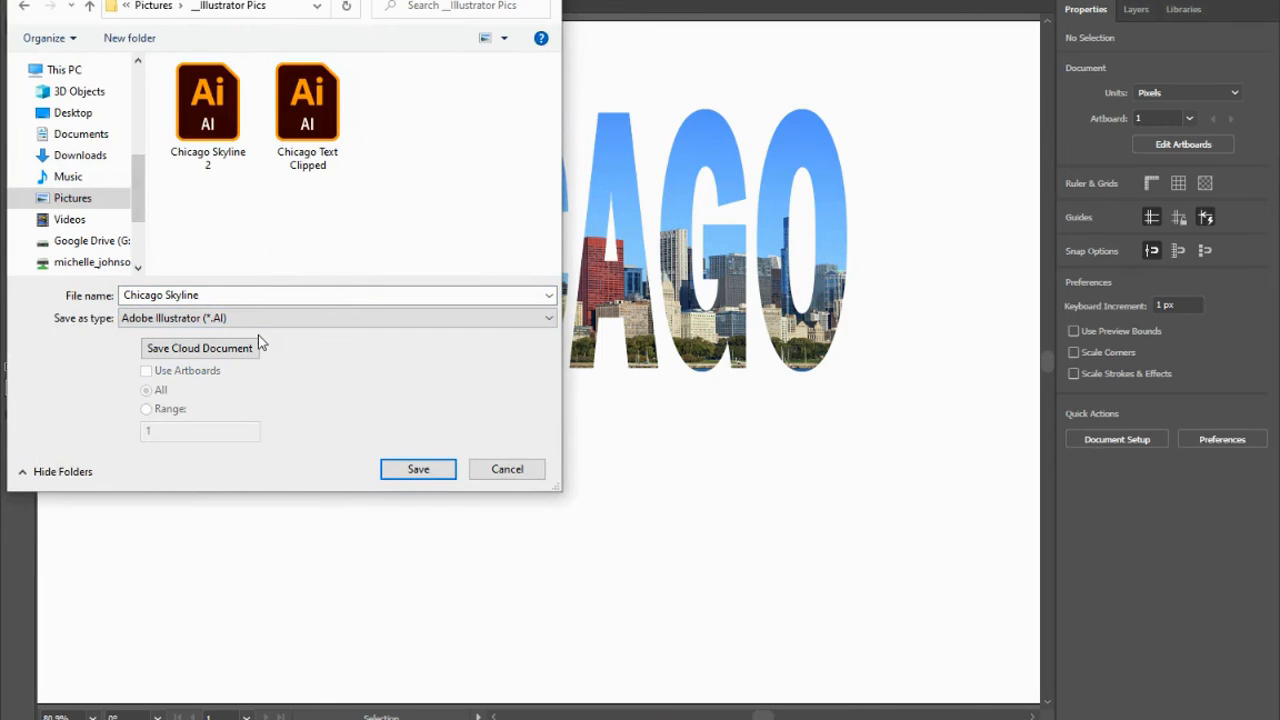
{"action": "left_click", "coordinate": [224, 295]}
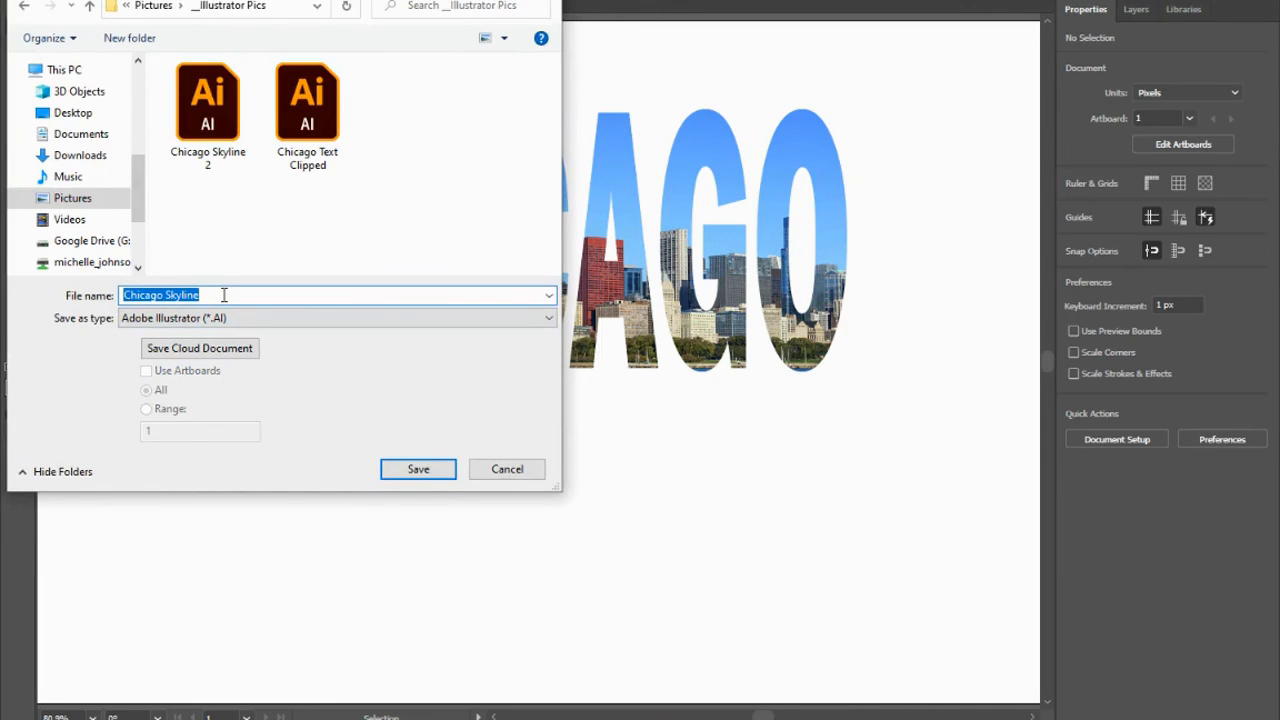
{"action": "left_click", "coordinate": [224, 295]}
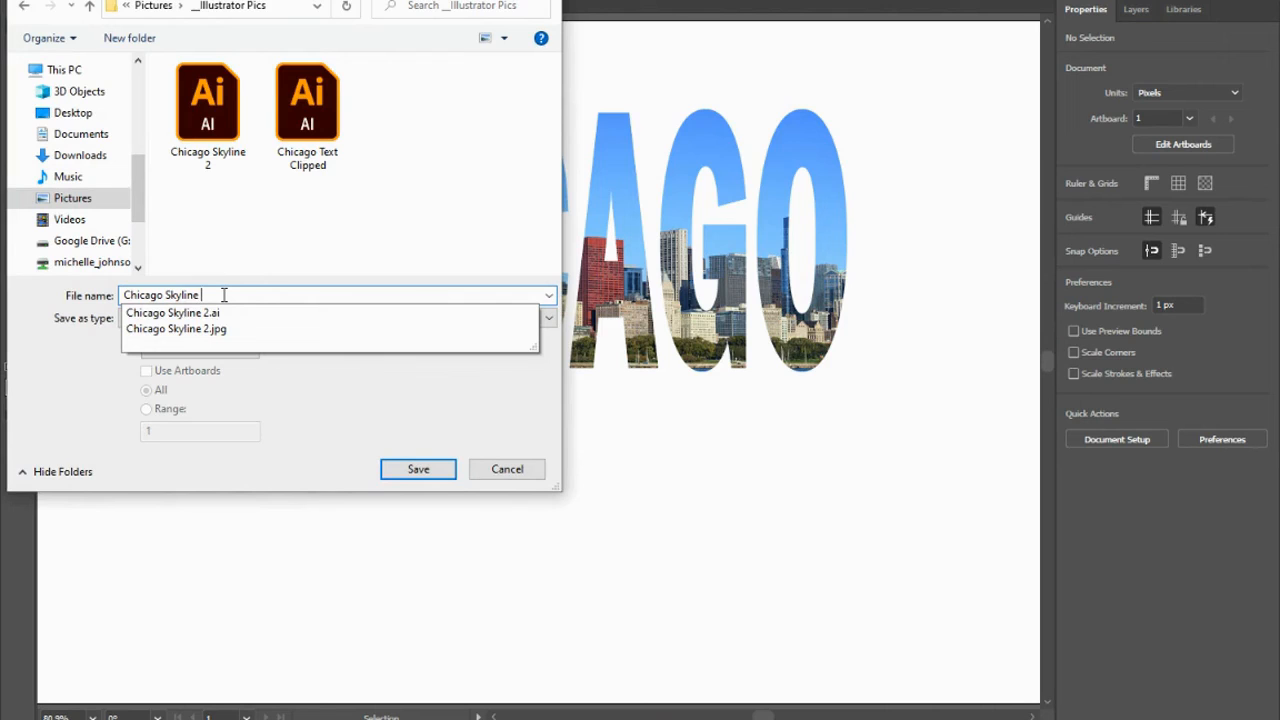
{"action": "type", "text": "2"}
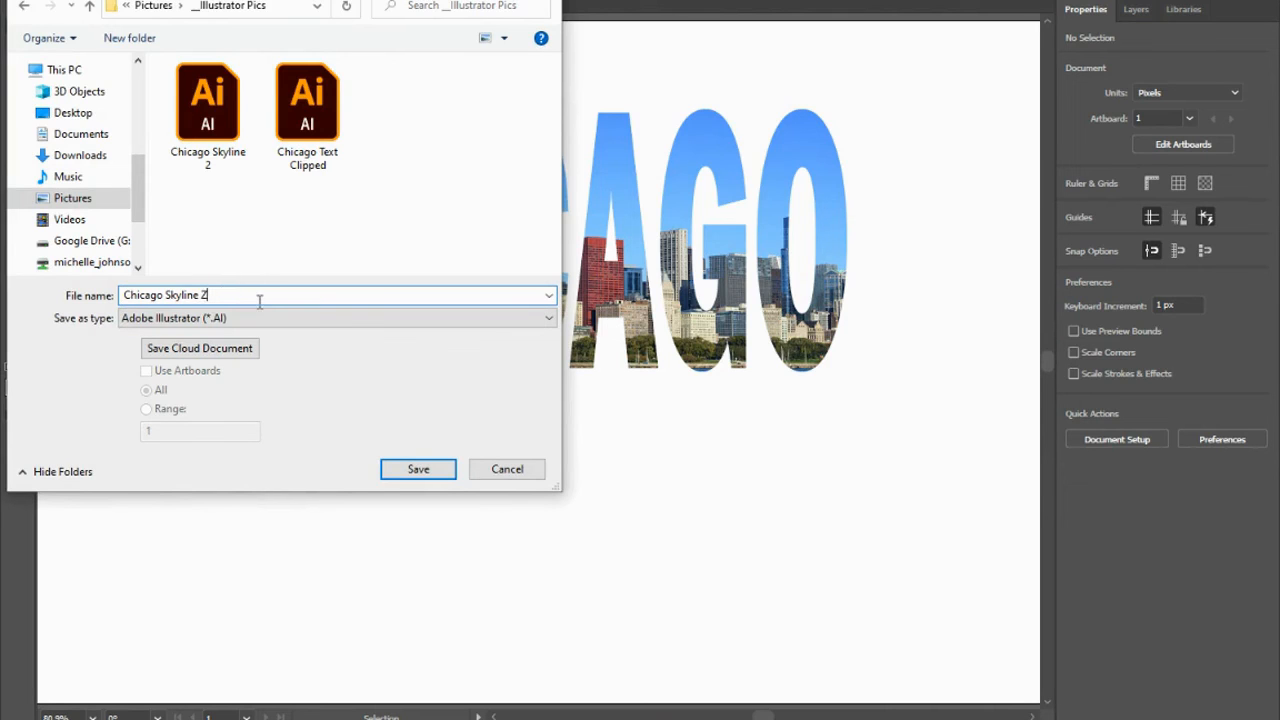
{"action": "left_click", "coordinate": [420, 470]}
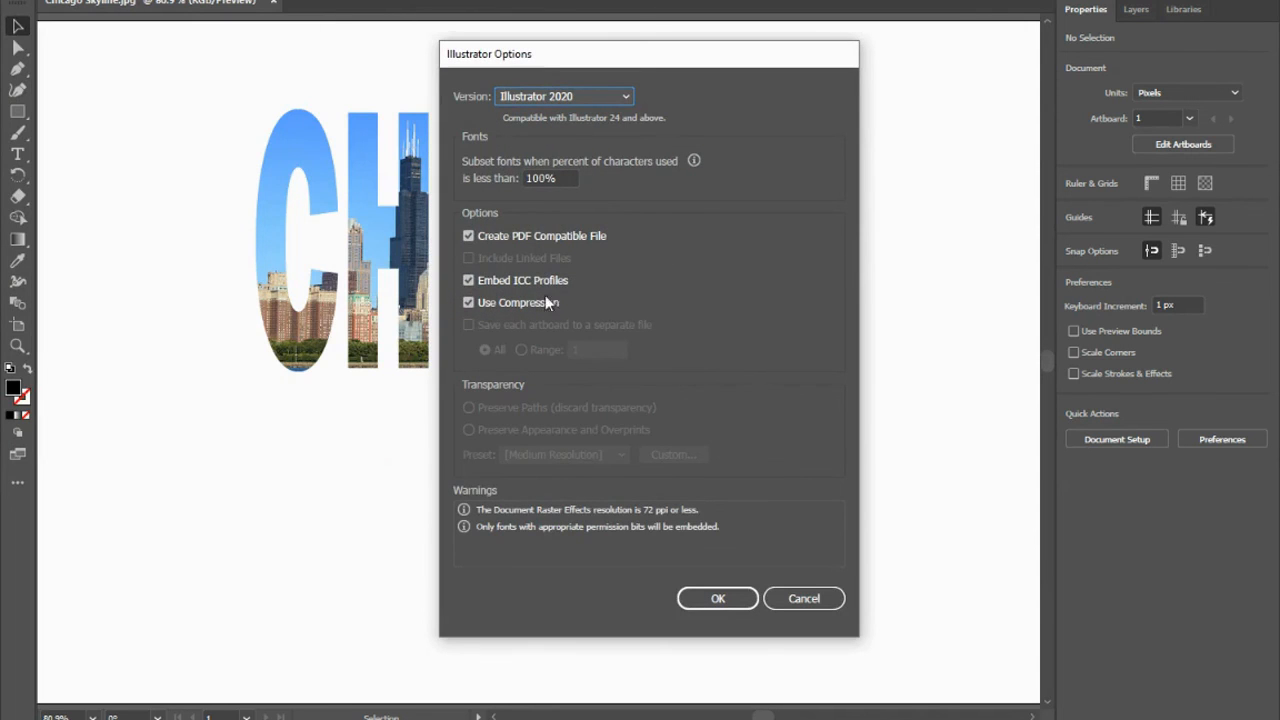
{"action": "left_click", "coordinate": [716, 598]}
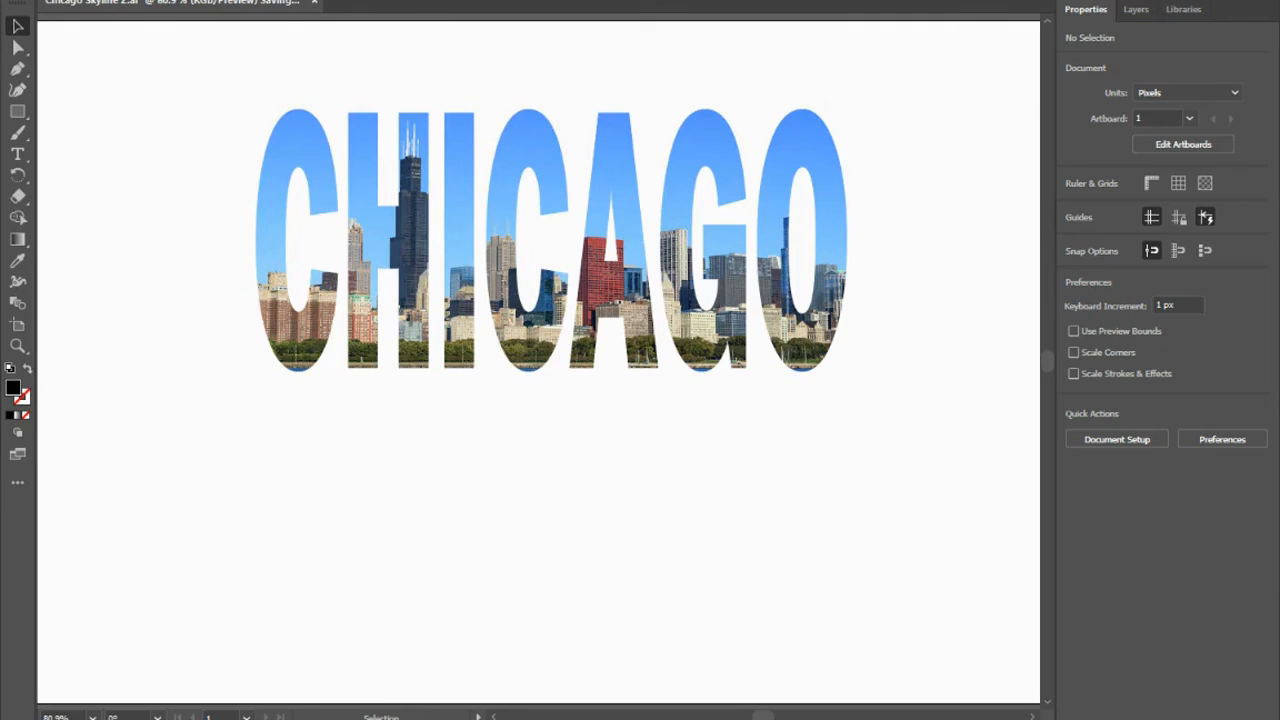
Export the artwork as the PNG file Chicago Skyline Z at Screen (72 ppi) resolution with a transparent background.
{"action": "left_click", "coordinate": [86, 10]}
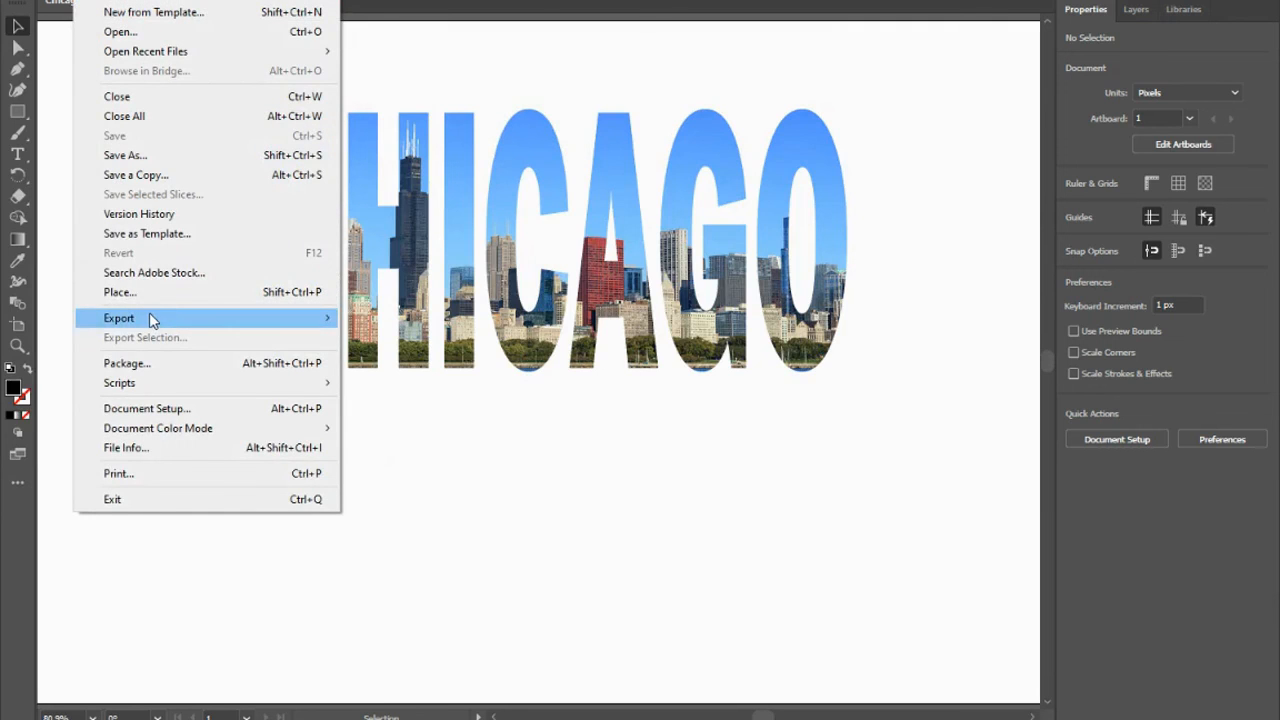
{"action": "mouse_move", "coordinate": [149, 320]}
{"action": "left_click", "coordinate": [390, 337]}
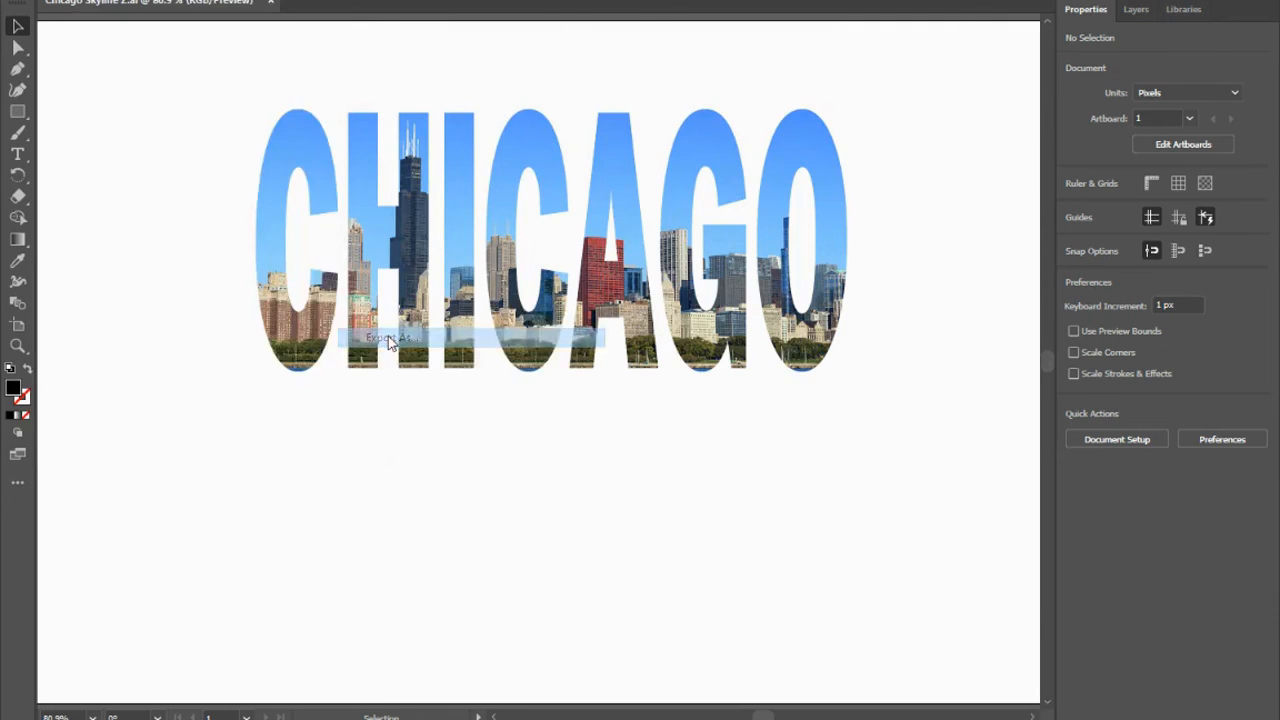
{"action": "left_click", "coordinate": [503, 318]}
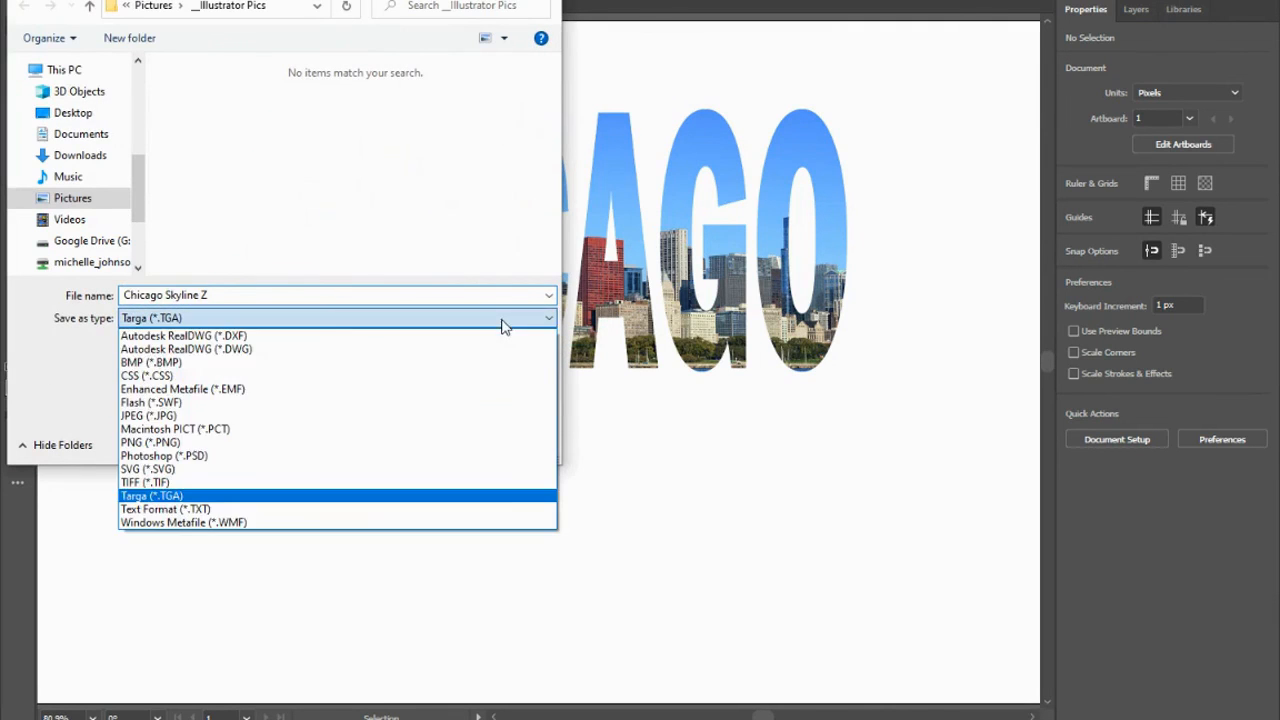
{"action": "left_click", "coordinate": [202, 442]}
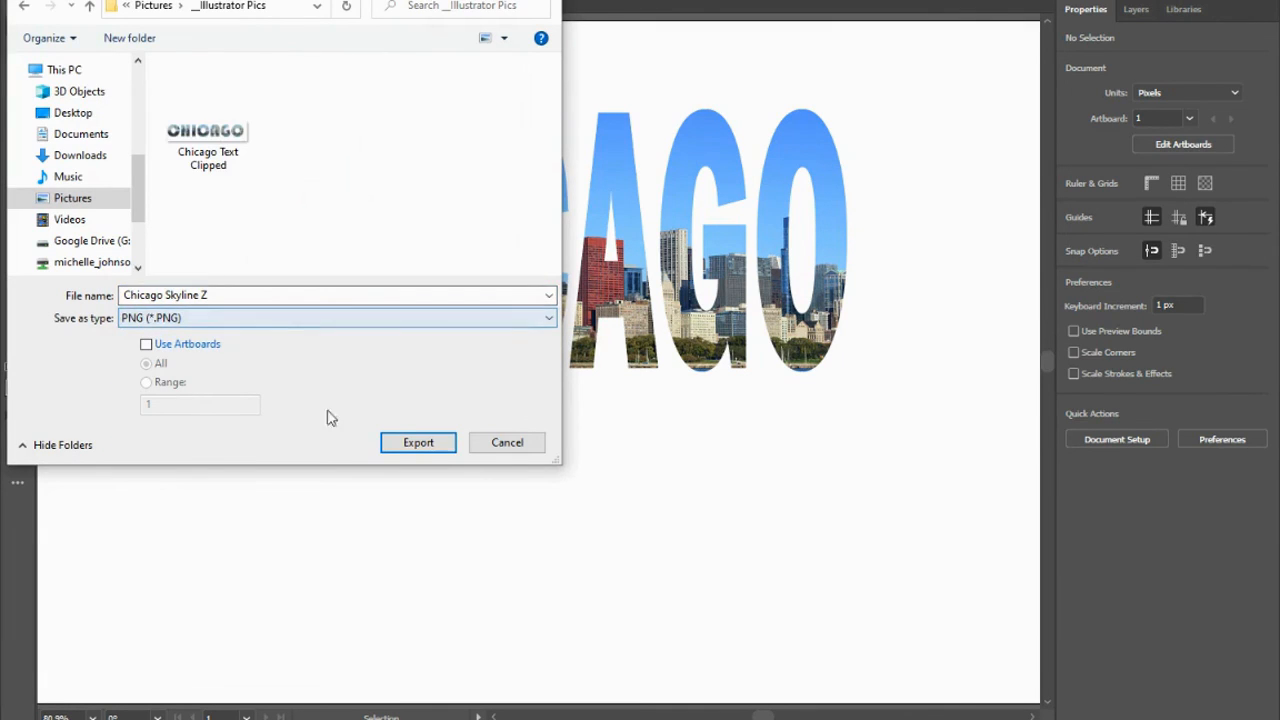
{"action": "left_click", "coordinate": [403, 447]}
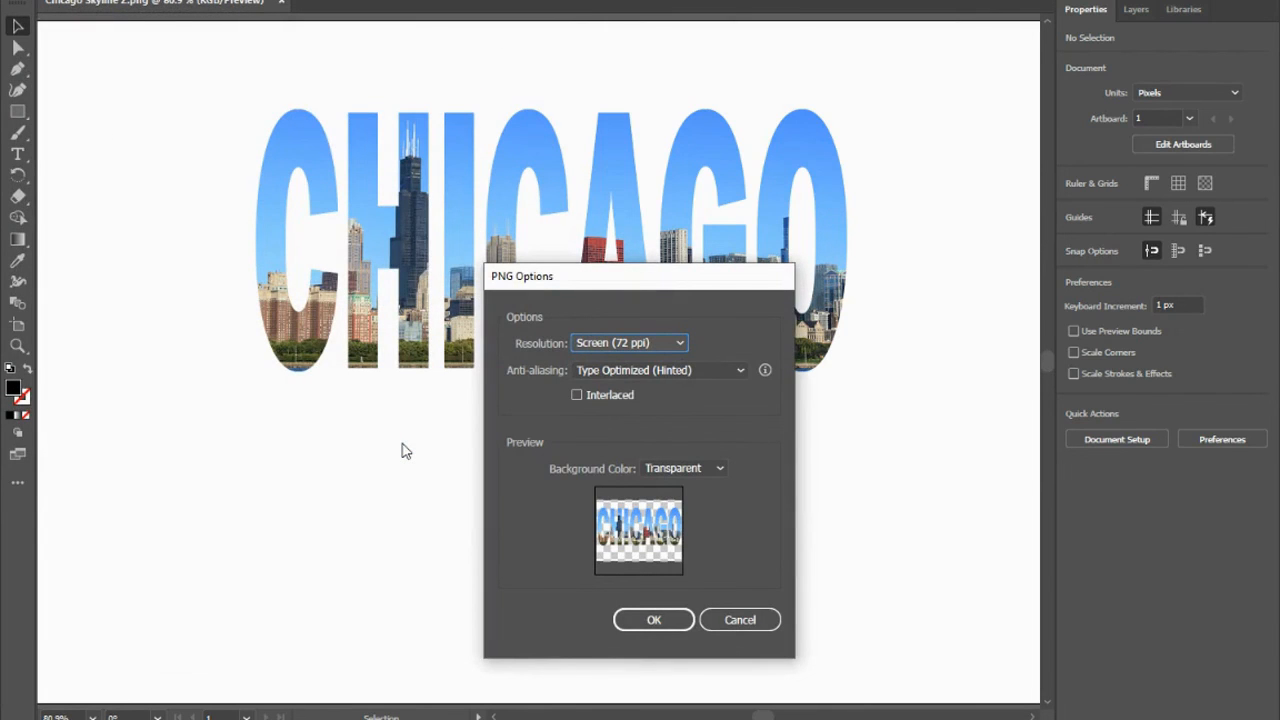
{"action": "left_click", "coordinate": [648, 622]}
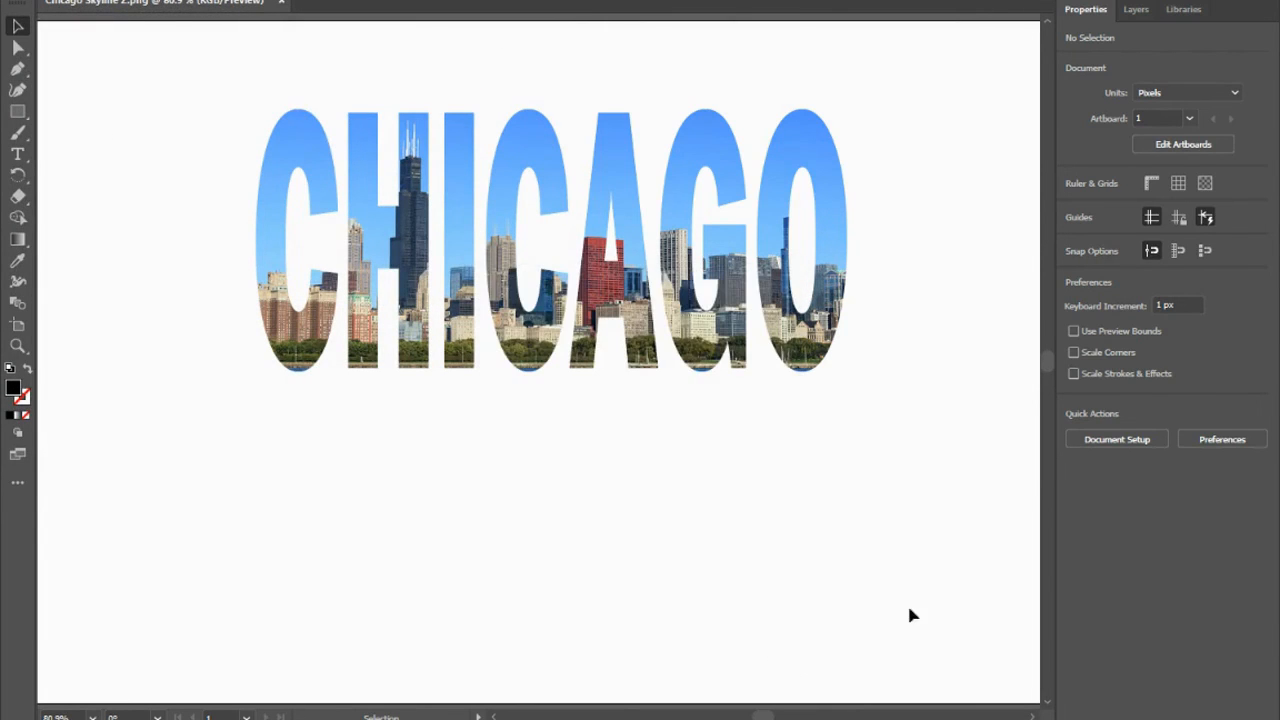